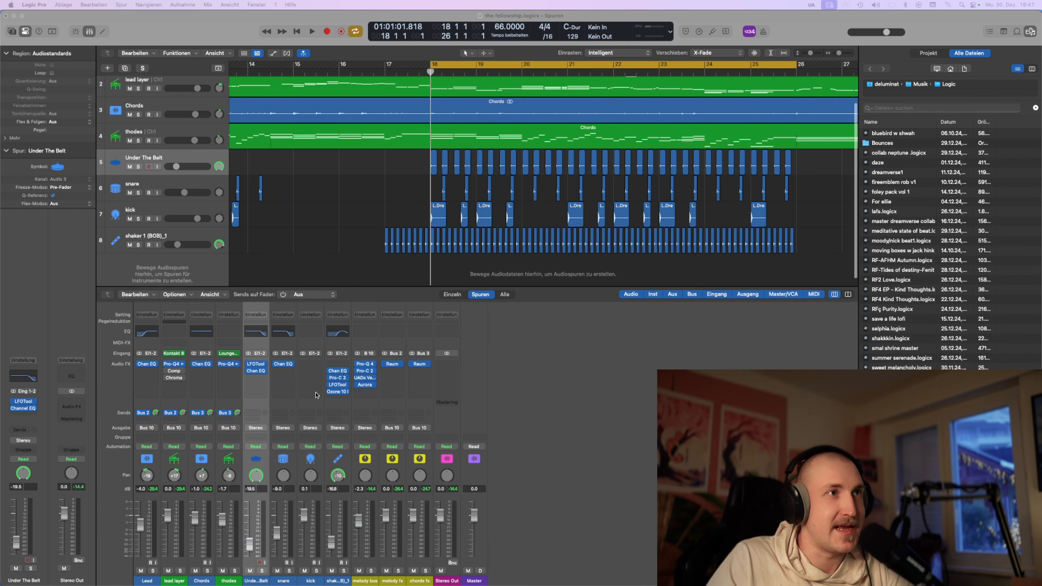
Open the LFOTool effect of the shaker 1 (BOB)_1 track, enlarge its window and place it clear of the mixer's effect slots
{"action": "left_click", "coordinate": [339, 385]}
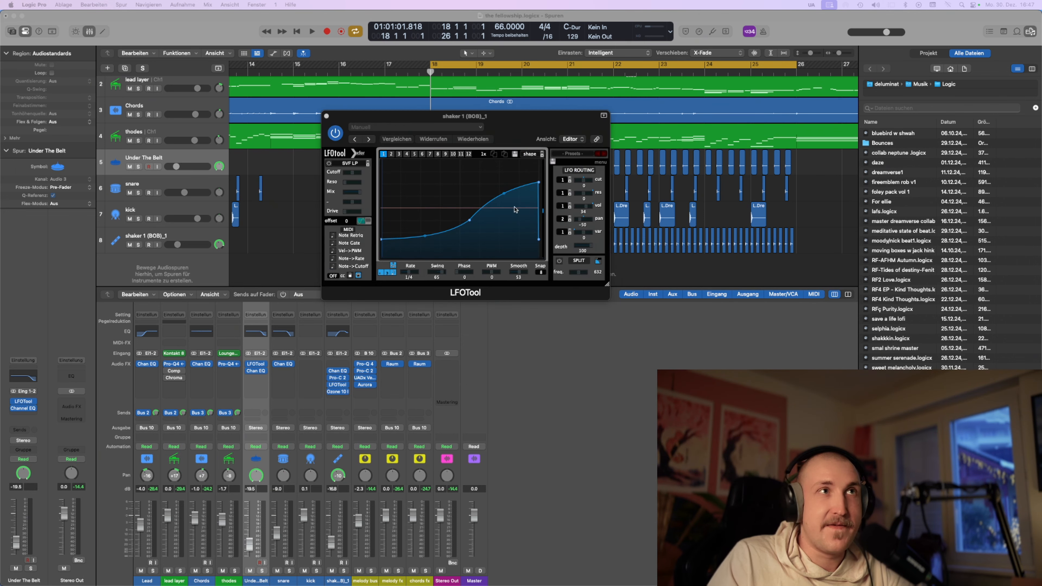
{"action": "left_click_drag", "start_coordinate": [607, 288], "coordinate": [971, 474]}
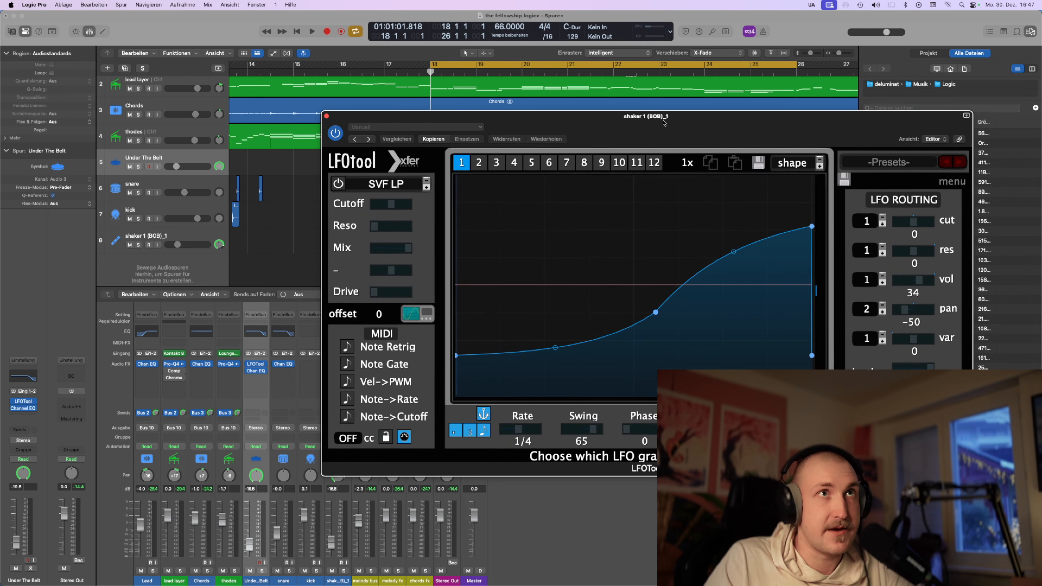
{"action": "left_click_drag", "start_coordinate": [665, 118], "coordinate": [512, 100]}
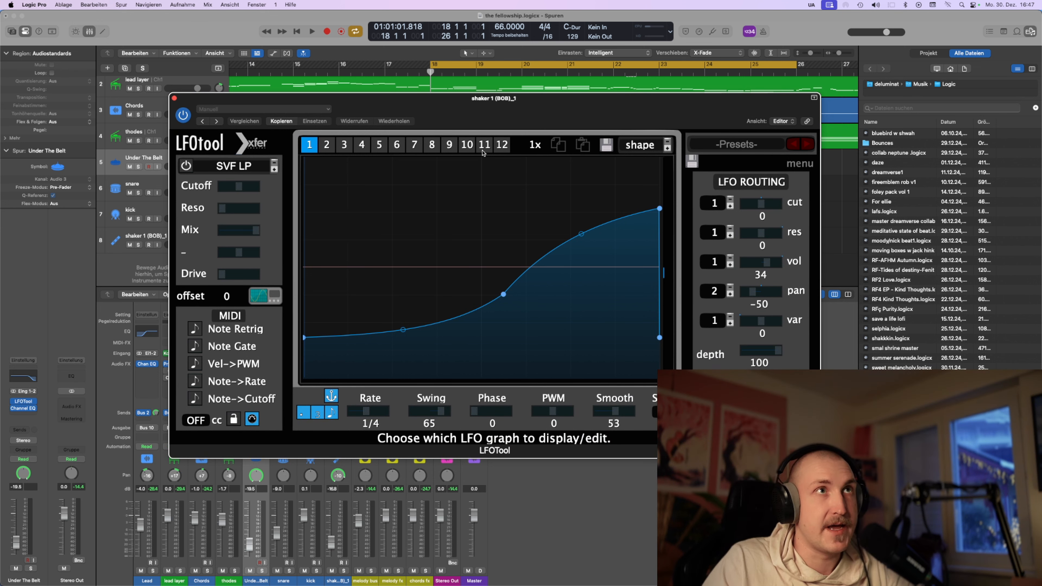
{"action": "left_click_drag", "start_coordinate": [492, 116], "coordinate": [740, 107]}
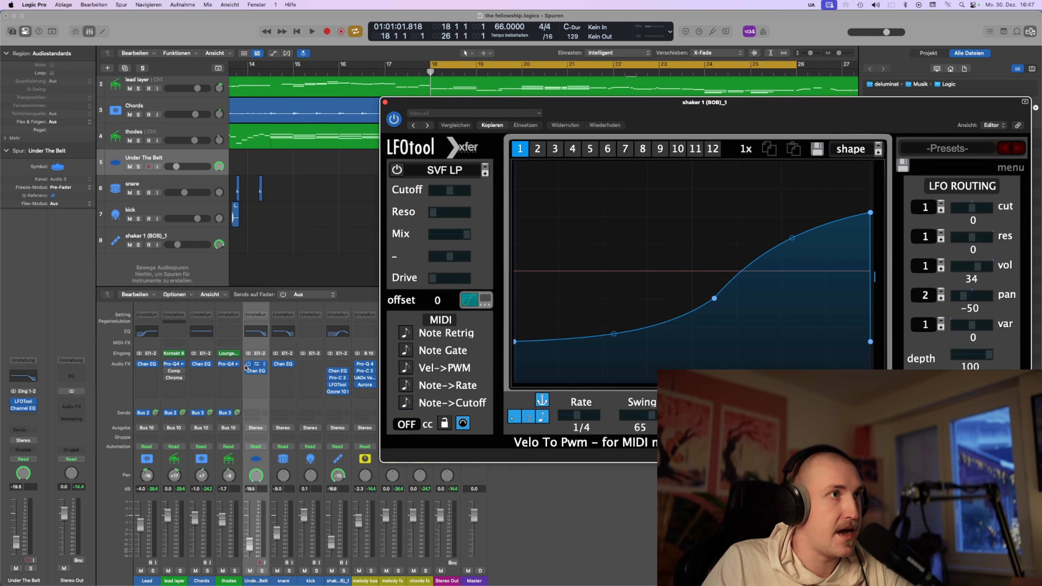
Open the LFOTool effect of the Under The Belt track, enlarge its window and place it beside the shaker's LFOTool
{"action": "left_click", "coordinate": [255, 365]}
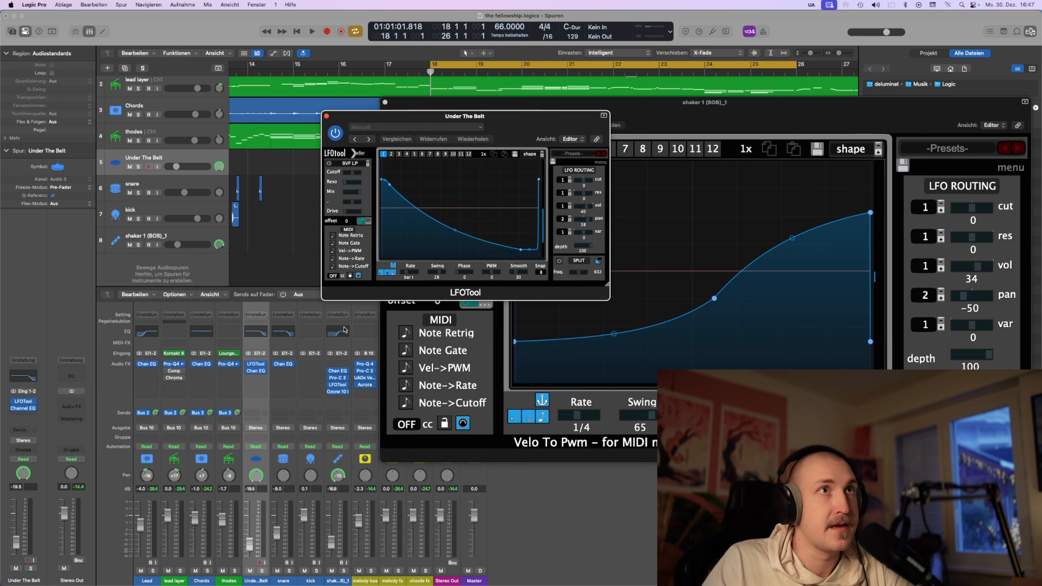
{"action": "left_click_drag", "start_coordinate": [607, 292], "coordinate": [861, 422]}
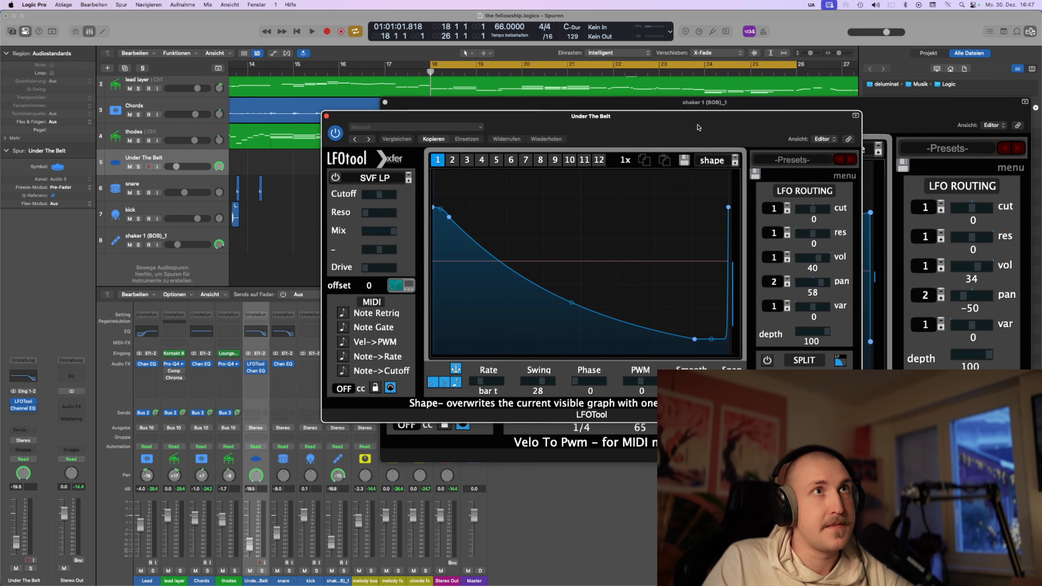
{"action": "left_click_drag", "start_coordinate": [689, 119], "coordinate": [411, 70]}
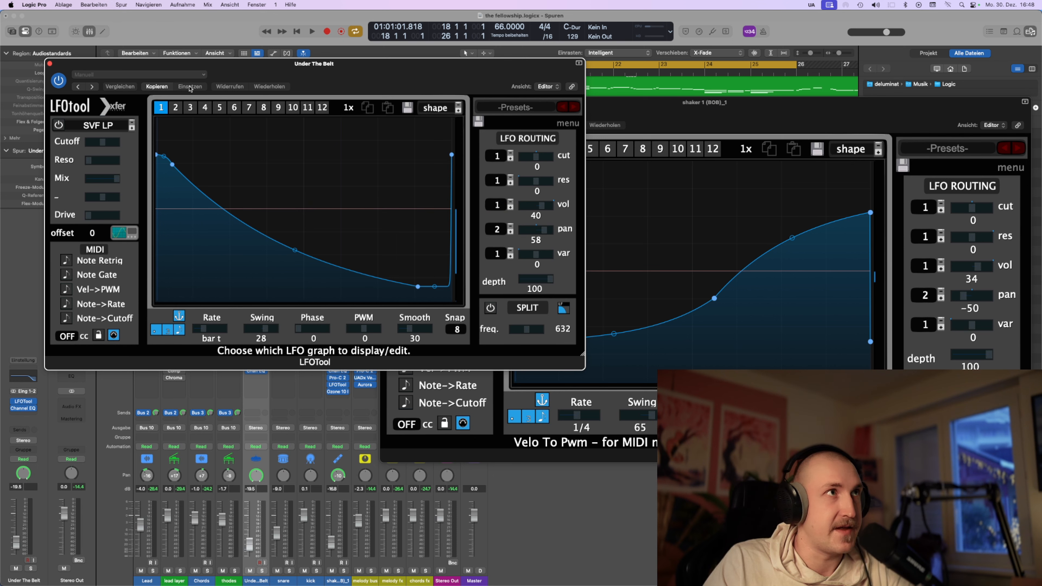
Look through LFO graphs 2, 1, 3, 12 and 11 of the Under The Belt LFOTool
{"action": "left_click", "coordinate": [180, 109]}
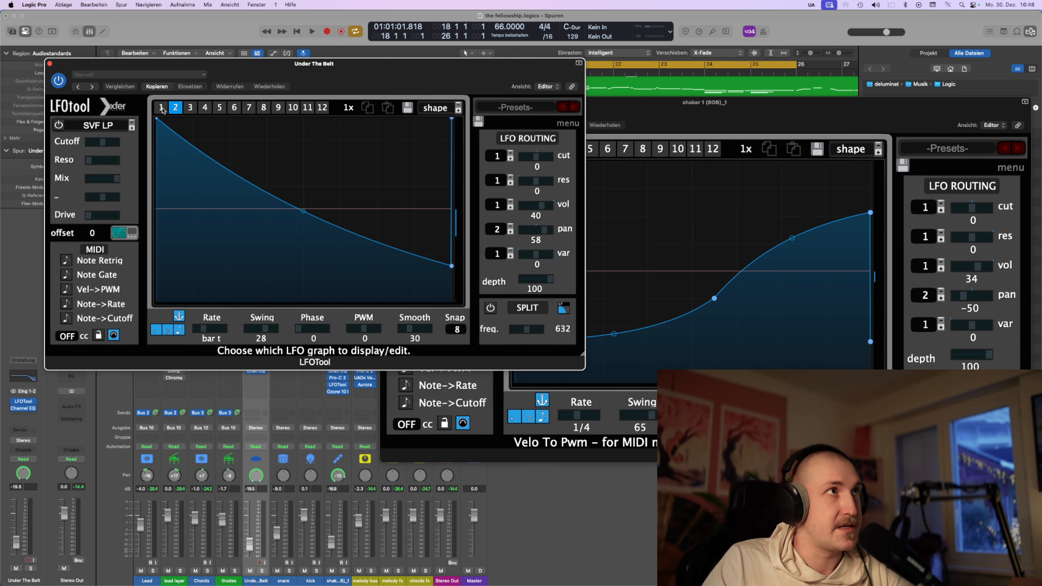
{"action": "left_click", "coordinate": [164, 108]}
{"action": "left_click", "coordinate": [186, 111]}
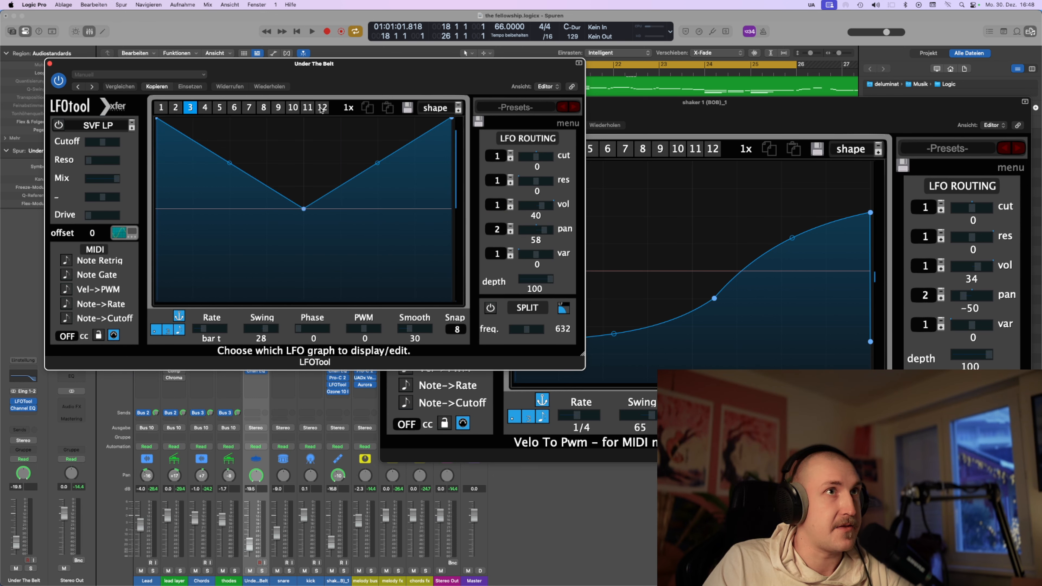
{"action": "left_click", "coordinate": [319, 109]}
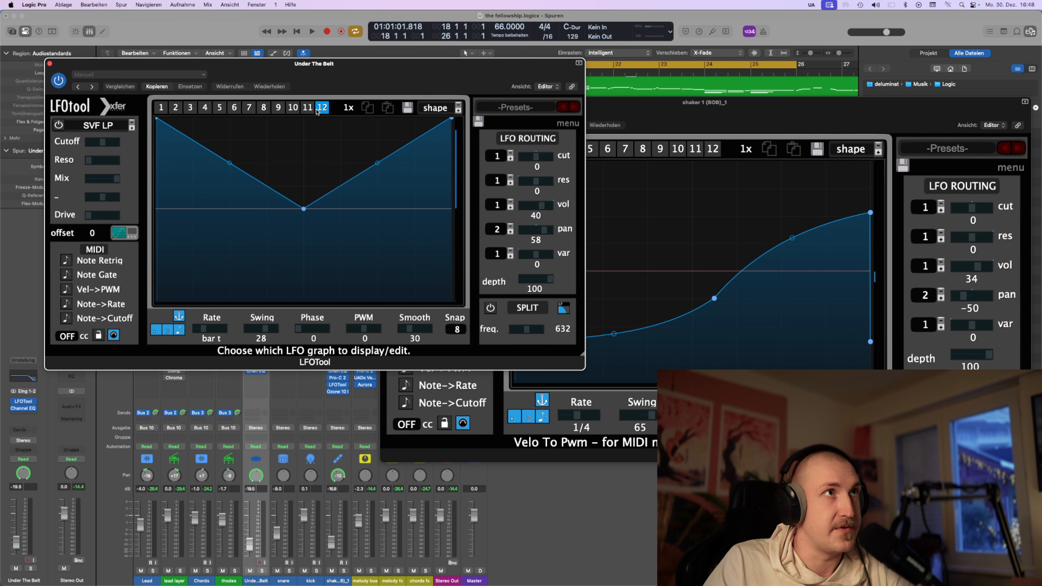
{"action": "left_click", "coordinate": [308, 109]}
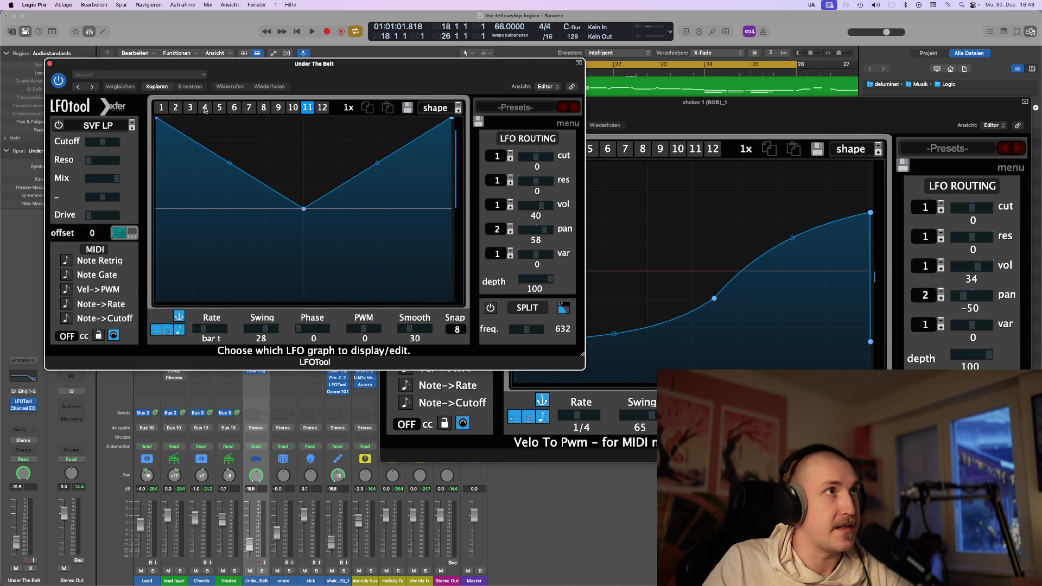
Reshape LFO graph 4 into a falling curve that bulges upward, with its point moved to the lower end of the cycle
{"action": "left_click", "coordinate": [204, 108]}
{"action": "left_click_drag", "start_coordinate": [308, 213], "coordinate": [452, 300]}
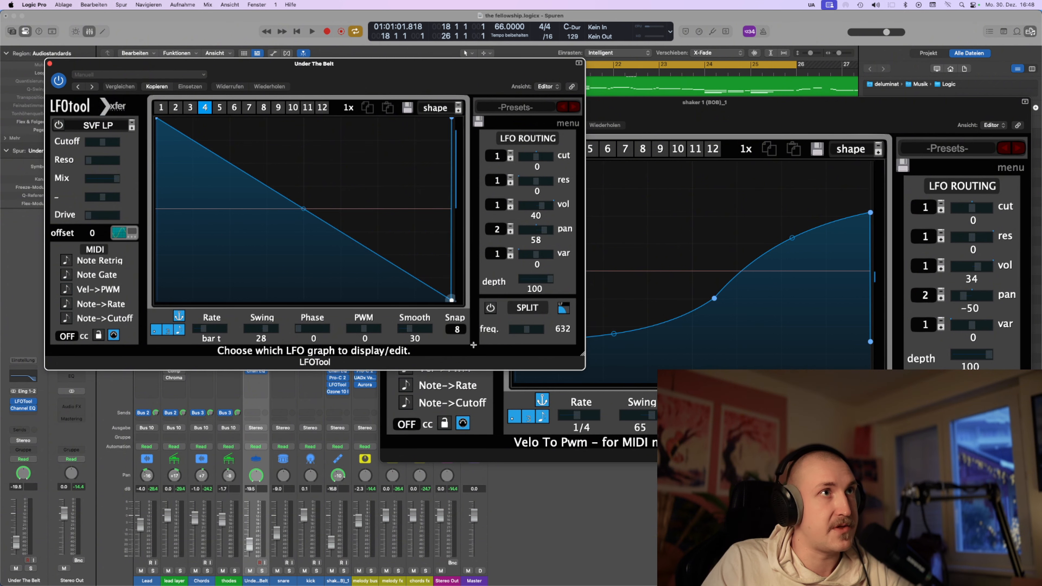
{"action": "left_click_drag", "start_coordinate": [306, 211], "coordinate": [306, 149]}
Try the basic preset shapes saw up, flat 50 and square on LFO graph 4
{"action": "left_click", "coordinate": [436, 107]}
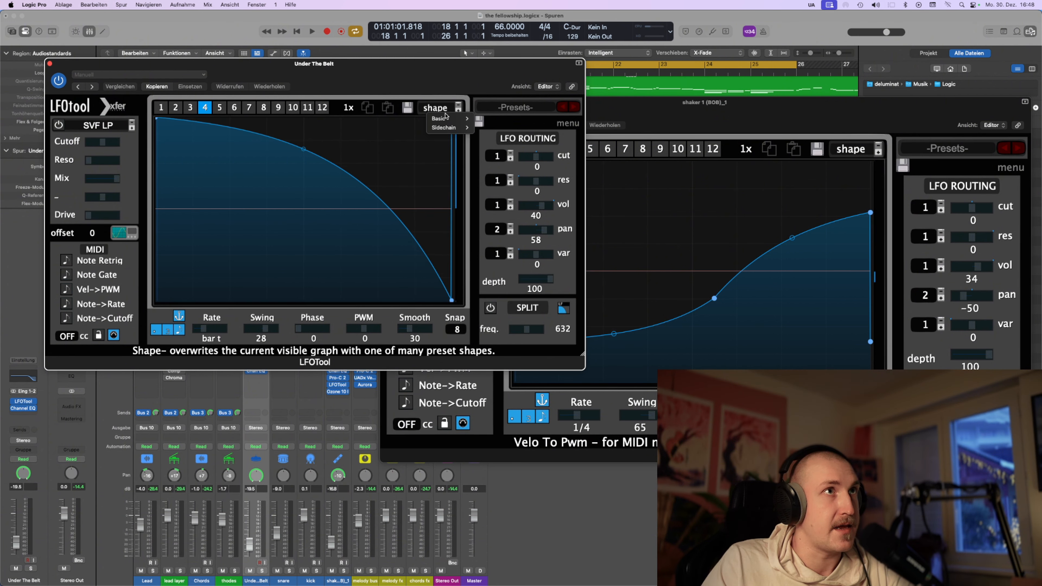
{"action": "mouse_move", "coordinate": [448, 118]}
{"action": "left_click", "coordinate": [488, 181]}
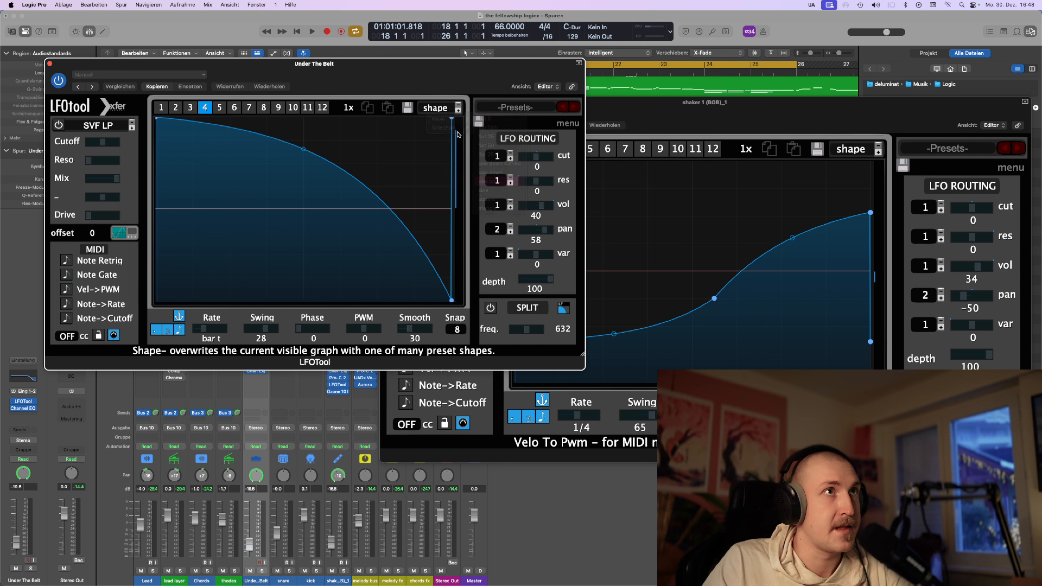
{"action": "left_click", "coordinate": [441, 110]}
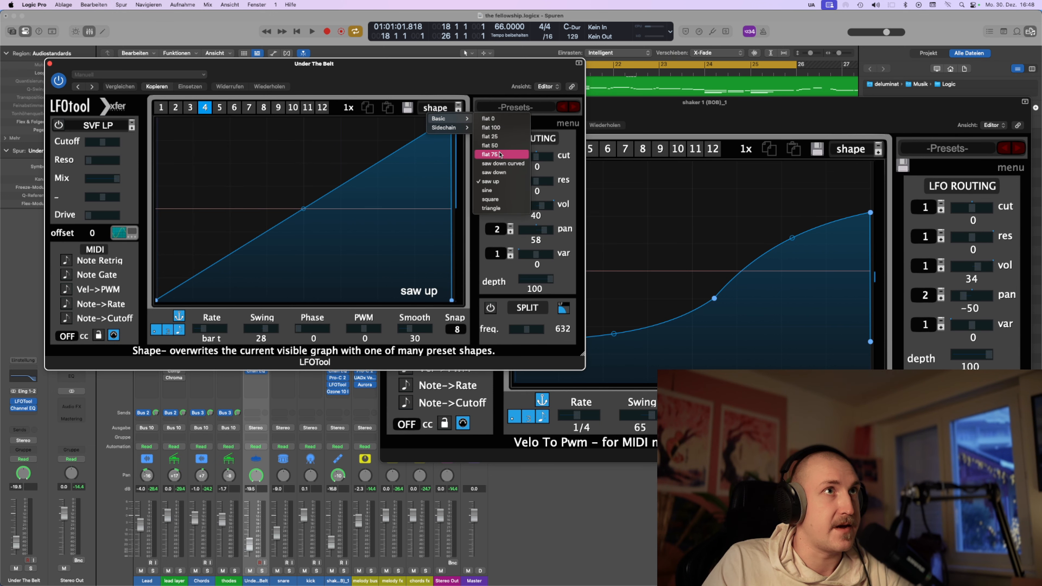
{"action": "left_click", "coordinate": [458, 111]}
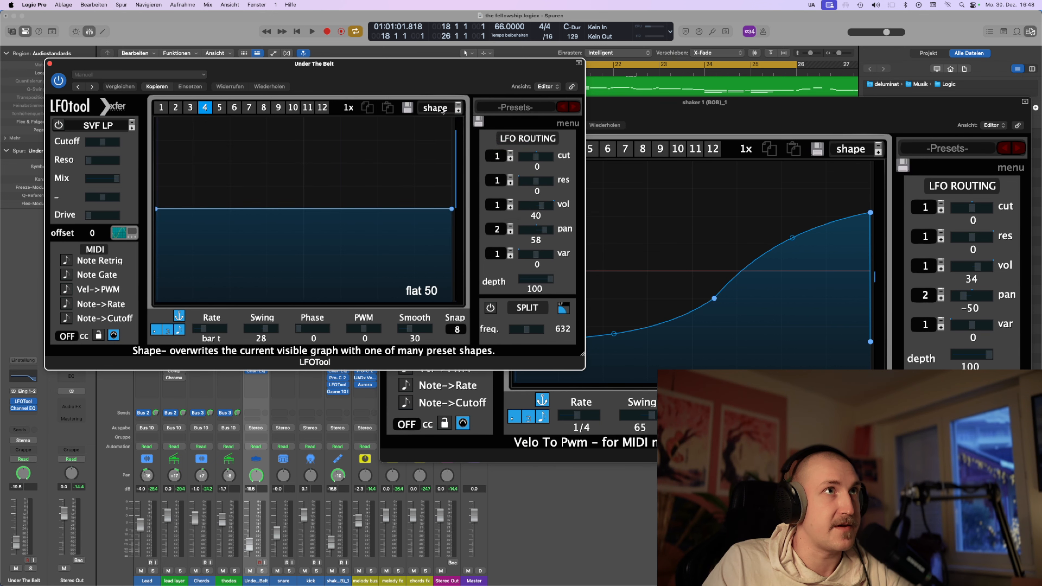
{"action": "left_click", "coordinate": [443, 110]}
{"action": "mouse_move", "coordinate": [459, 119]}
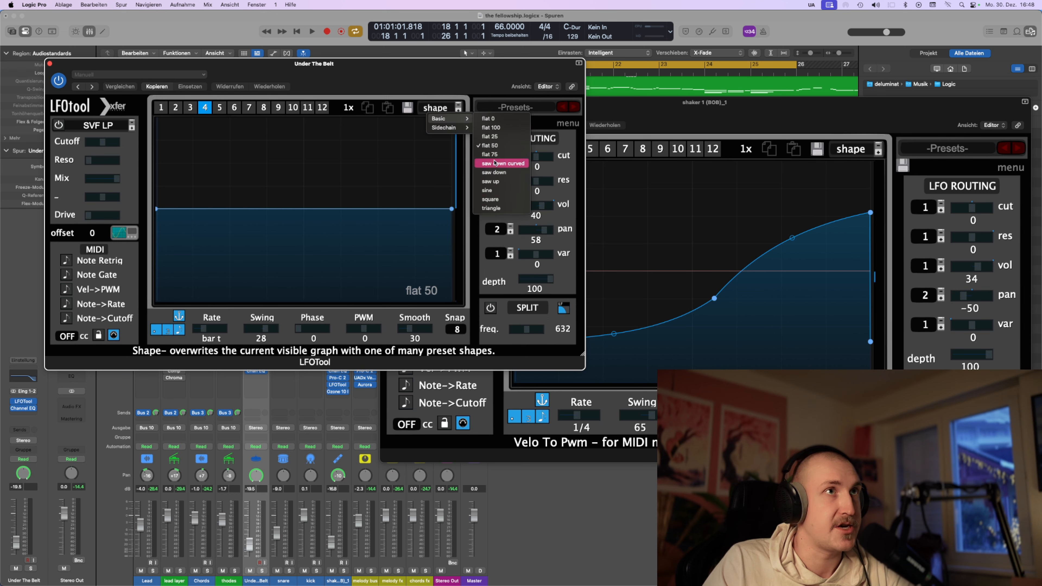
{"action": "left_click", "coordinate": [497, 200]}
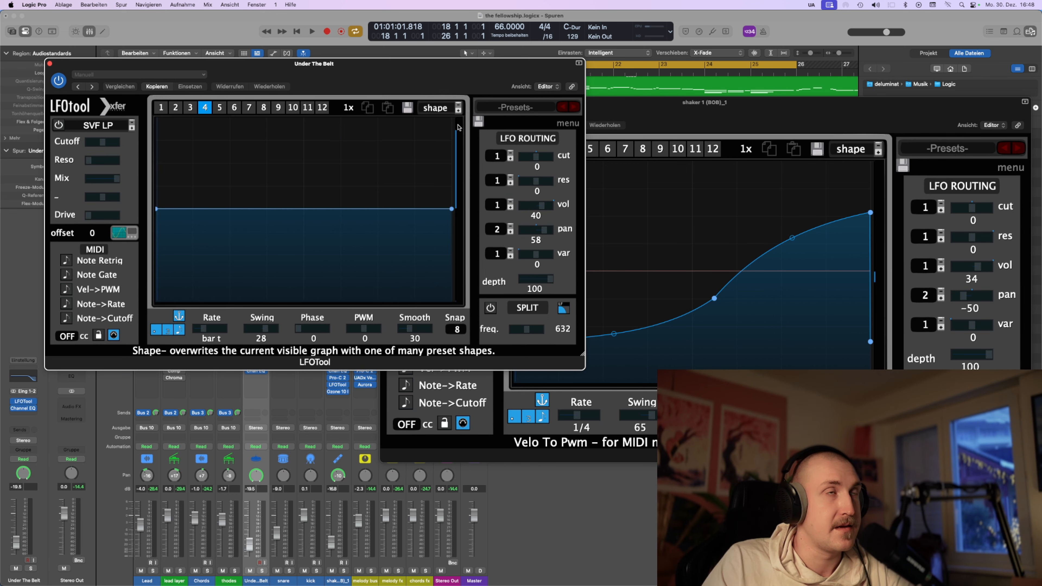
Apply the basic triangle preset shape to LFO graph 4 of the Under The Belt LFOTool
{"action": "left_click", "coordinate": [437, 110]}
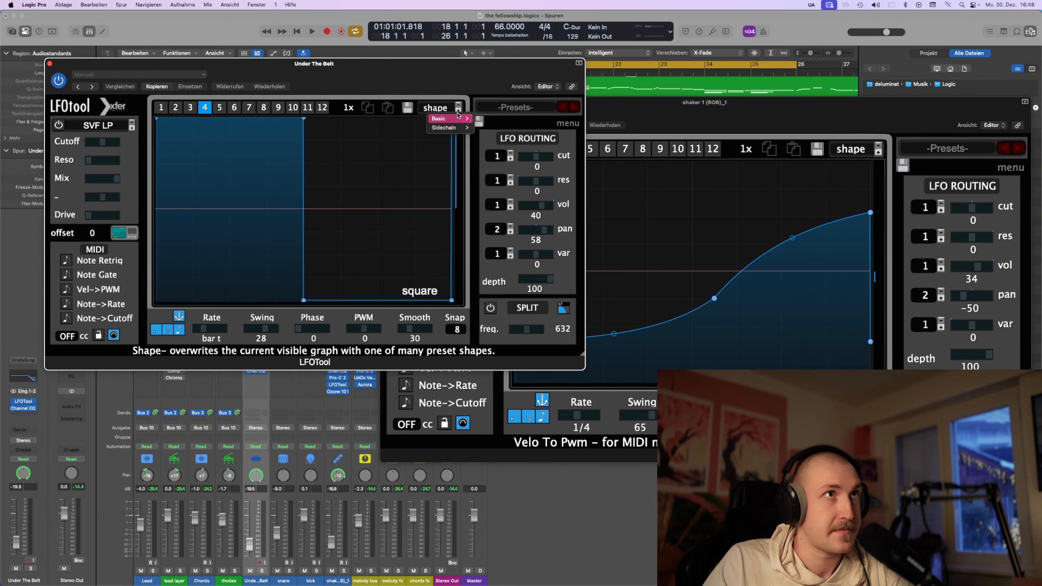
{"action": "mouse_move", "coordinate": [452, 119]}
{"action": "left_click", "coordinate": [495, 209]}
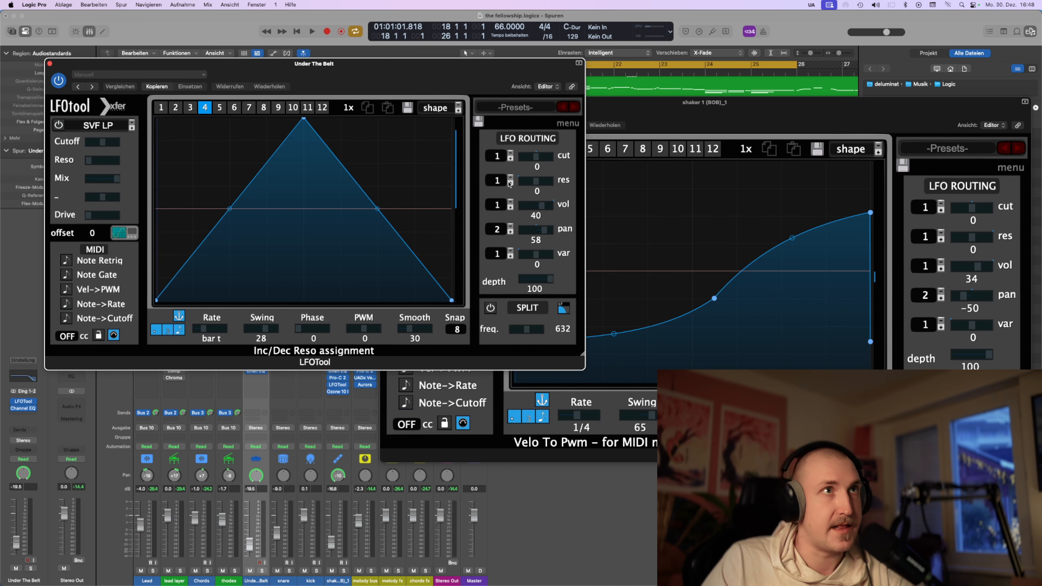
Bypass LFOTool on the shaker and Under The Belt tracks and listen to the arrangement without the modulation
{"action": "left_click_drag", "start_coordinate": [397, 88], "coordinate": [669, 261]}
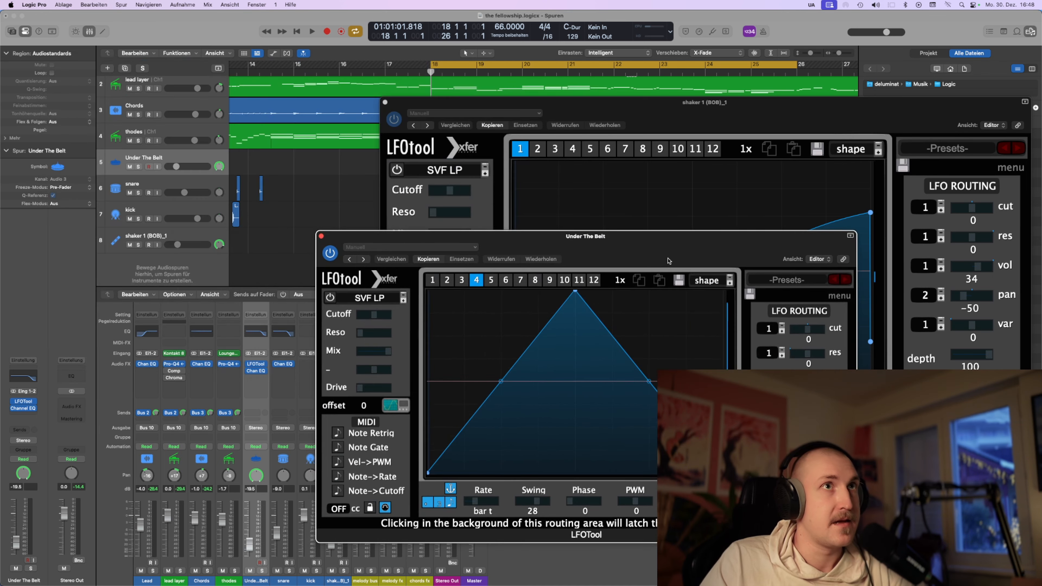
{"action": "left_click", "coordinate": [393, 121]}
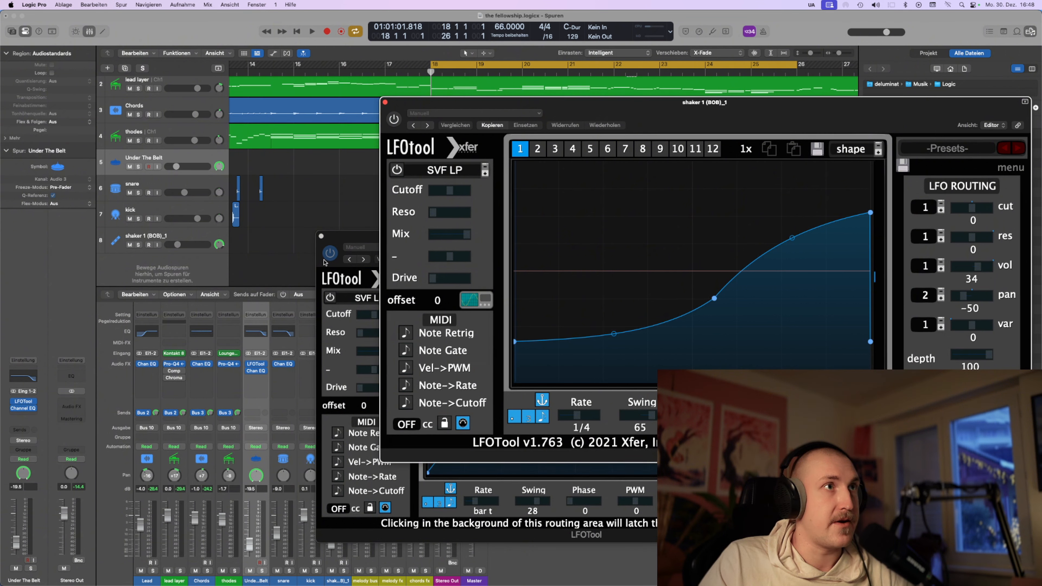
{"action": "left_click", "coordinate": [331, 253]}
{"action": "key", "text": "space"}
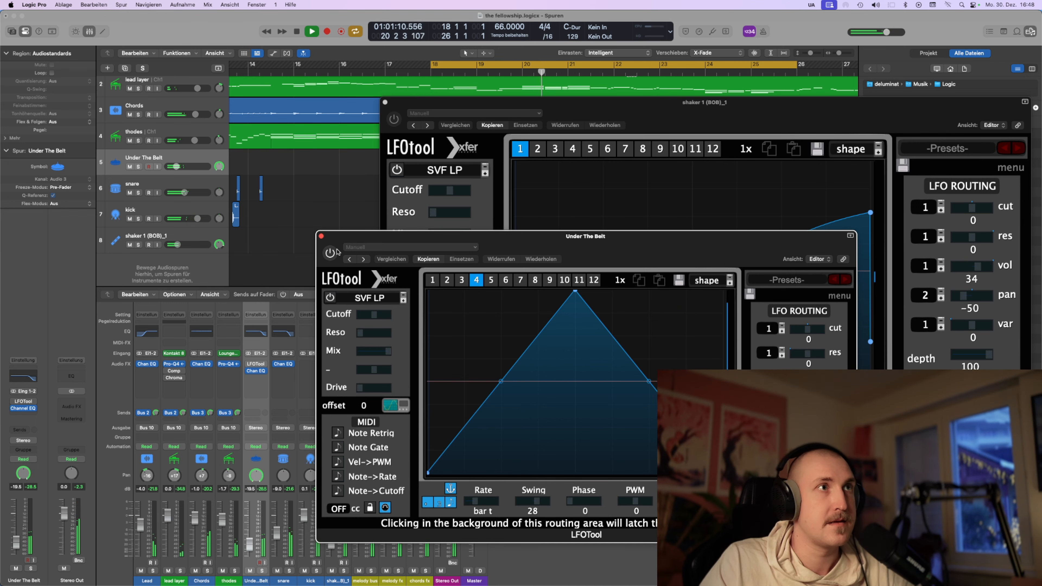
{"action": "key", "text": "space"}
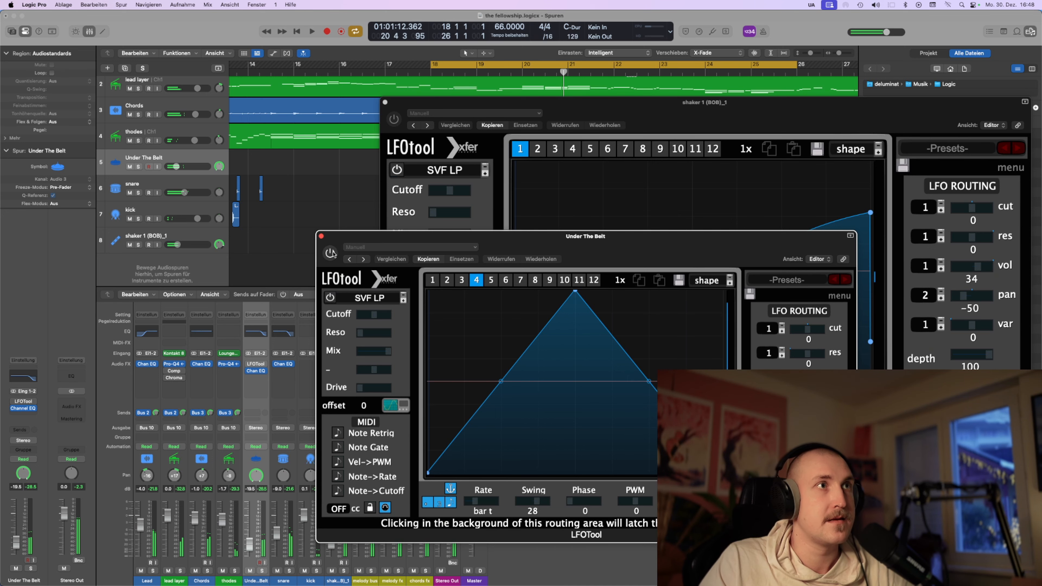
Re-enable LFOTool on the shaker and Under The Belt tracks and listen to the arrangement with the modulation active
{"action": "left_click", "coordinate": [393, 118]}
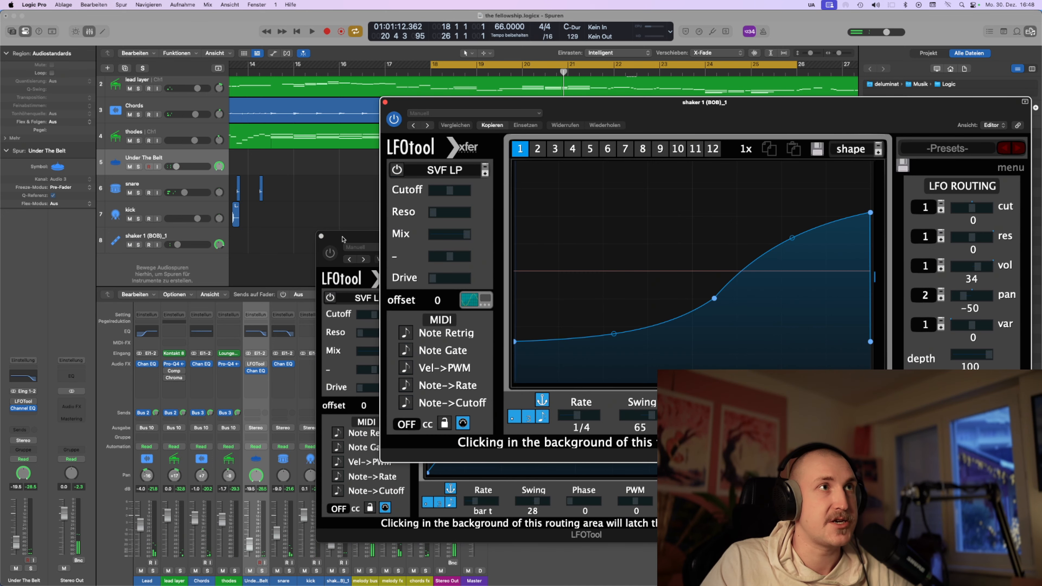
{"action": "left_click", "coordinate": [324, 255]}
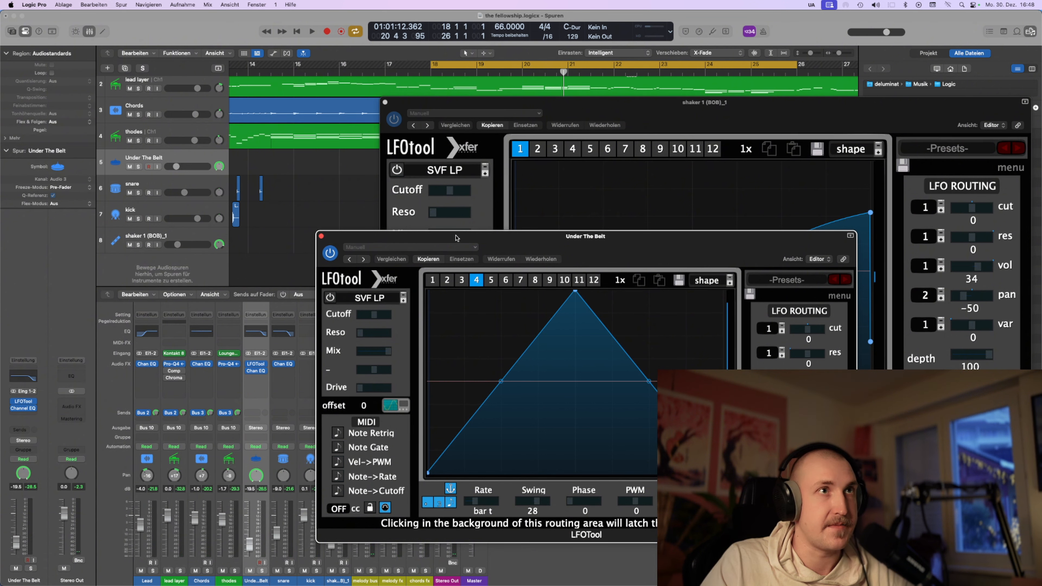
{"action": "key", "text": "space"}
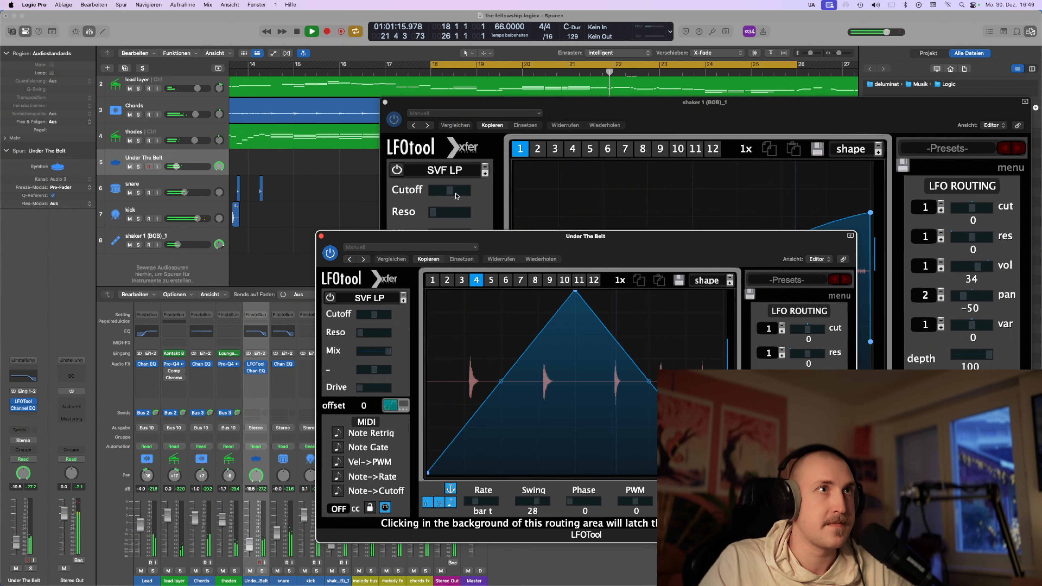
{"action": "key", "text": "space"}
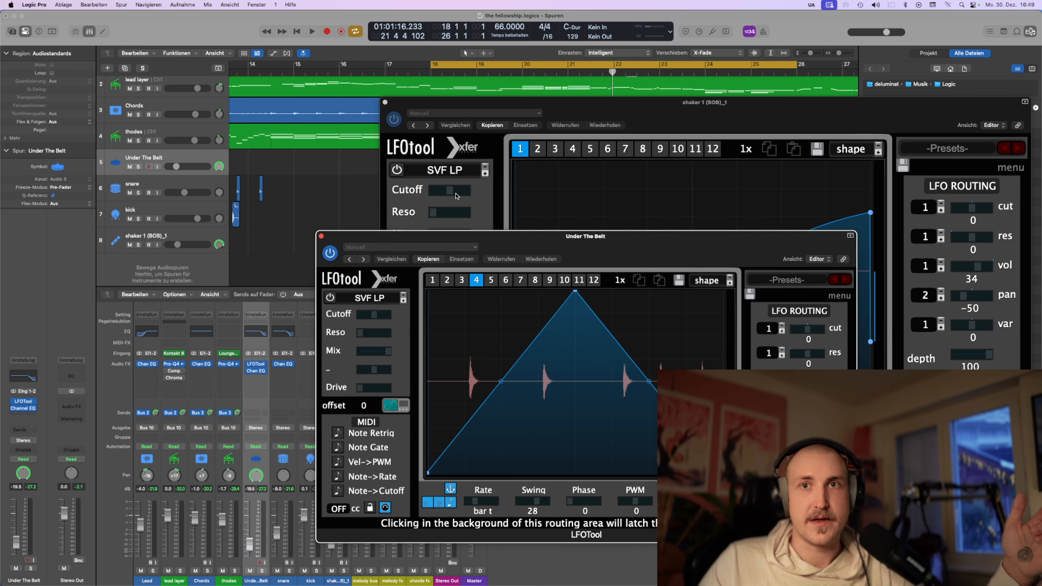
Lower the filter cutoff in the shaker's LFOTool to its minimum
{"action": "left_click_drag", "start_coordinate": [456, 193], "coordinate": [433, 193]}
Straighten the falling curve of LFO graph 1 on Under The Belt and raise its end point while the song plays
{"action": "left_click", "coordinate": [434, 282]}
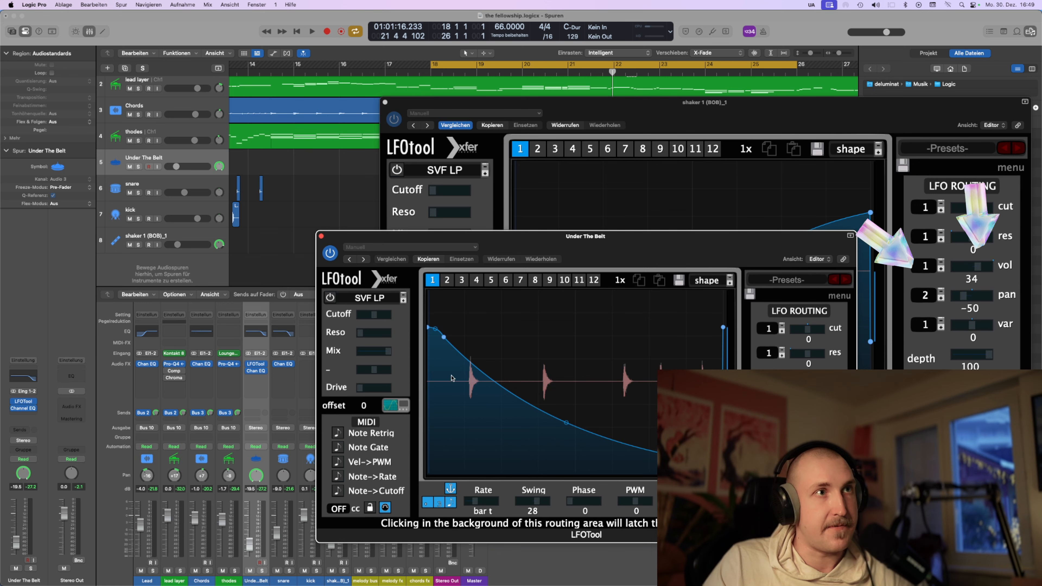
{"action": "key", "text": "space"}
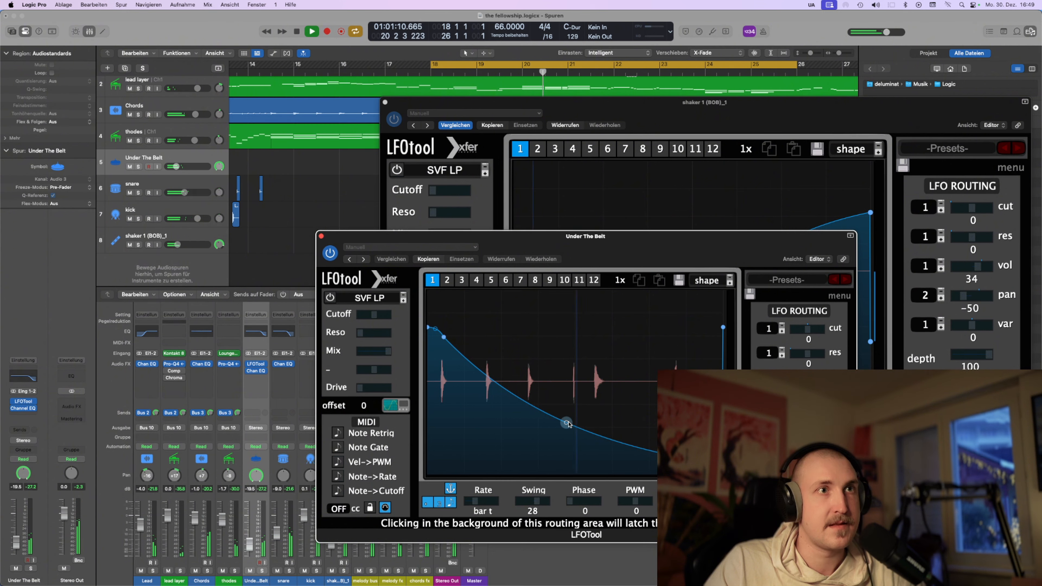
{"action": "left_click_drag", "start_coordinate": [566, 423], "coordinate": [588, 409]}
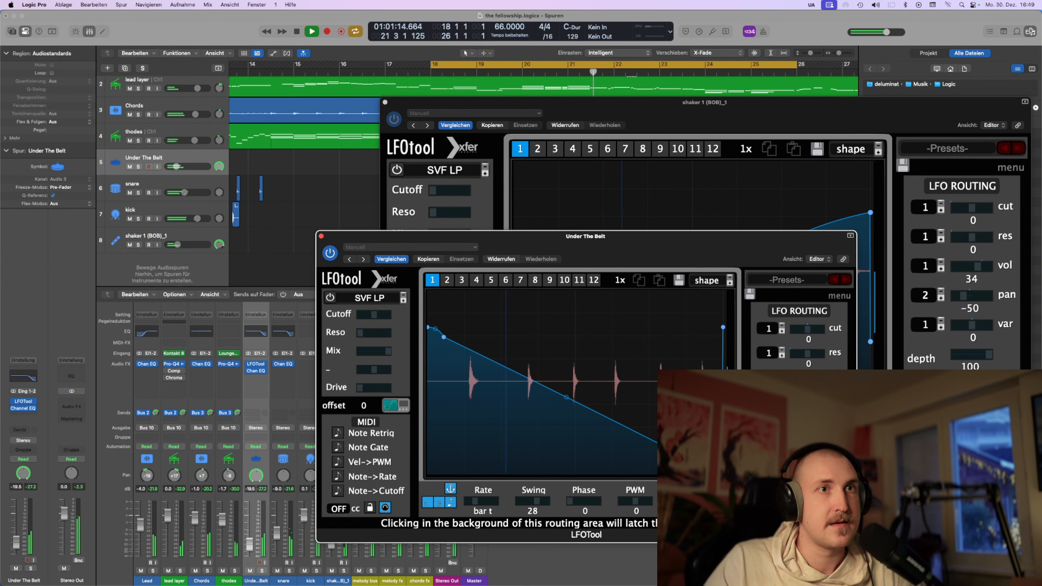
{"action": "left_click_drag", "start_coordinate": [689, 457], "coordinate": [723, 439]}
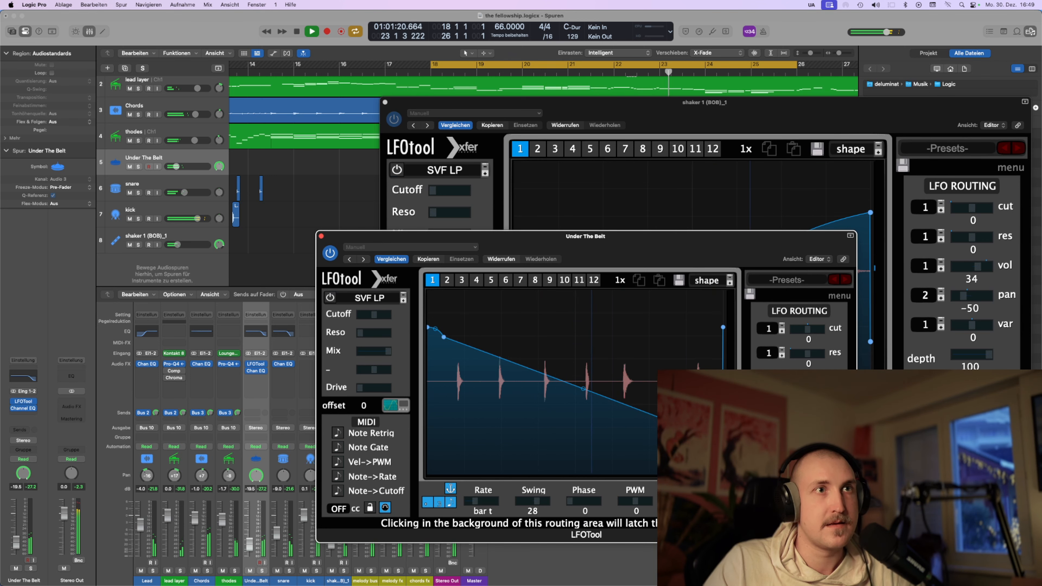
{"action": "key", "text": "space"}
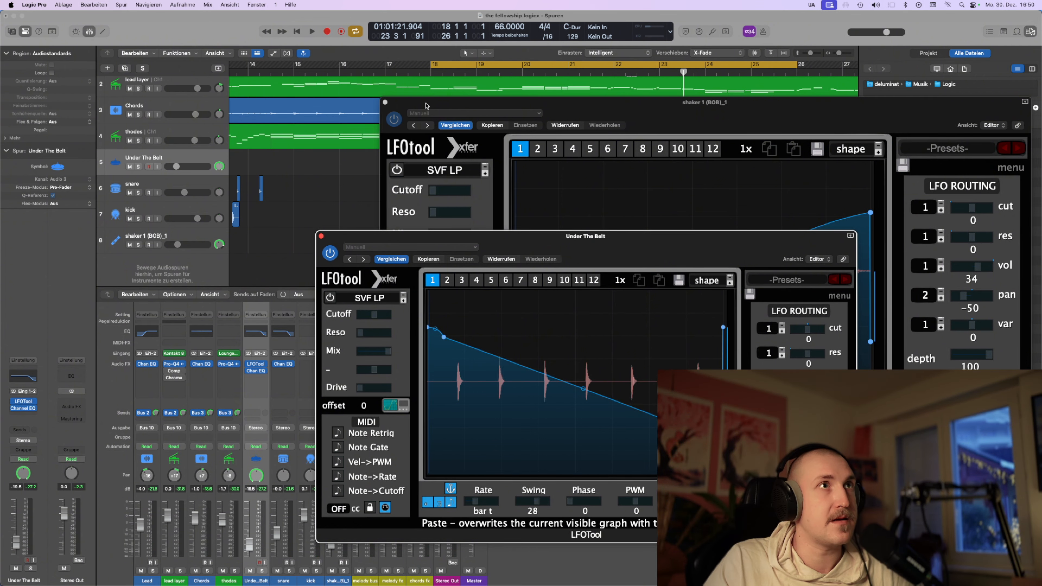
Move both LFOTool windows aside to view the drum tracks, and bring the Under The Belt window fully back into view
{"action": "left_click_drag", "start_coordinate": [424, 103], "coordinate": [328, 305]}
{"action": "left_click_drag", "start_coordinate": [535, 250], "coordinate": [388, 390]}
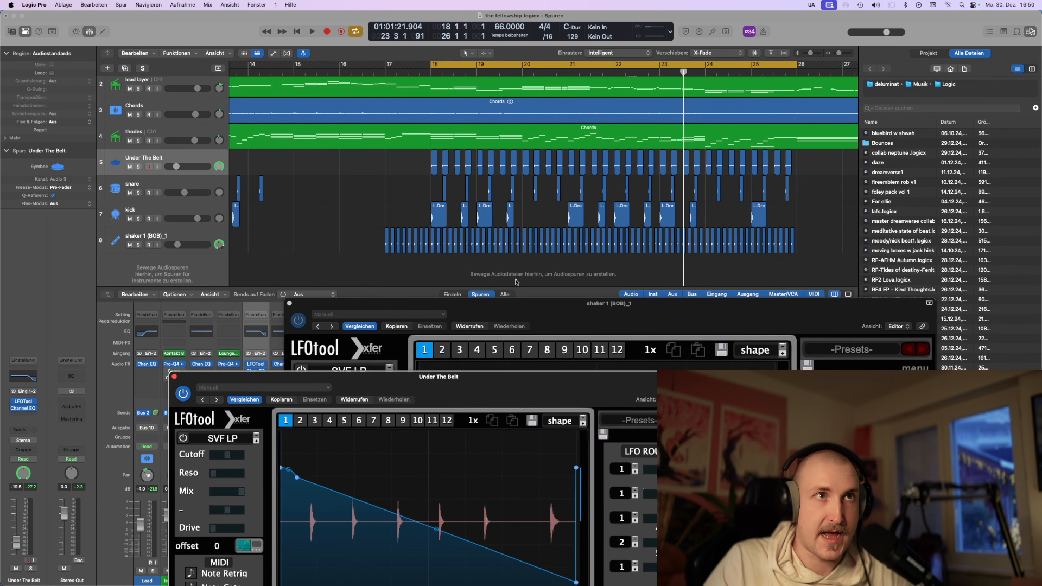
{"action": "left_click_drag", "start_coordinate": [508, 377], "coordinate": [437, 85]}
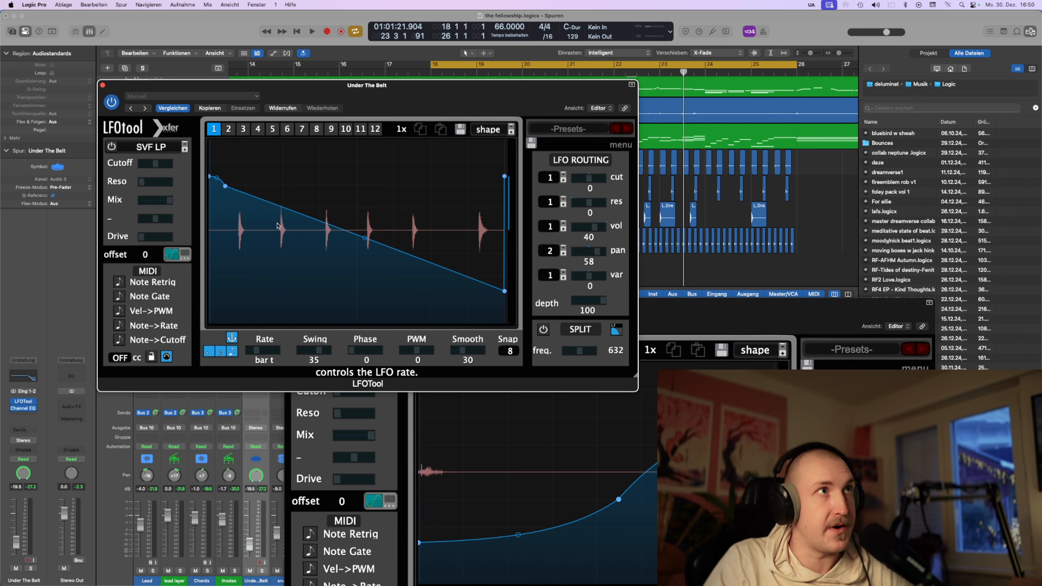
View LFO graph 2 on Under The Belt, and compare LFO graphs 1 and 2 in the shaker's LFOTool
{"action": "left_click", "coordinate": [226, 130]}
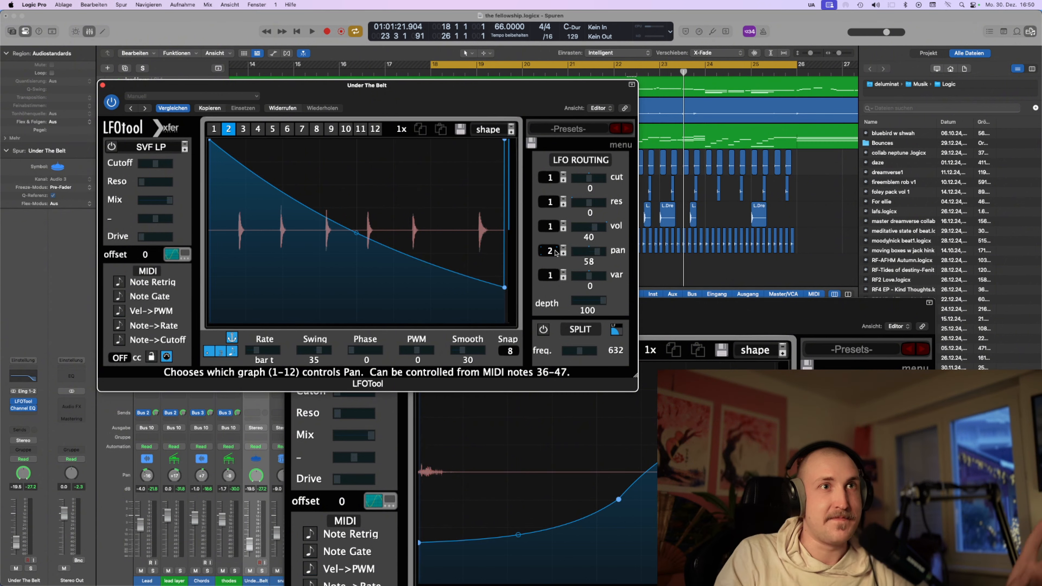
{"action": "left_click", "coordinate": [800, 333]}
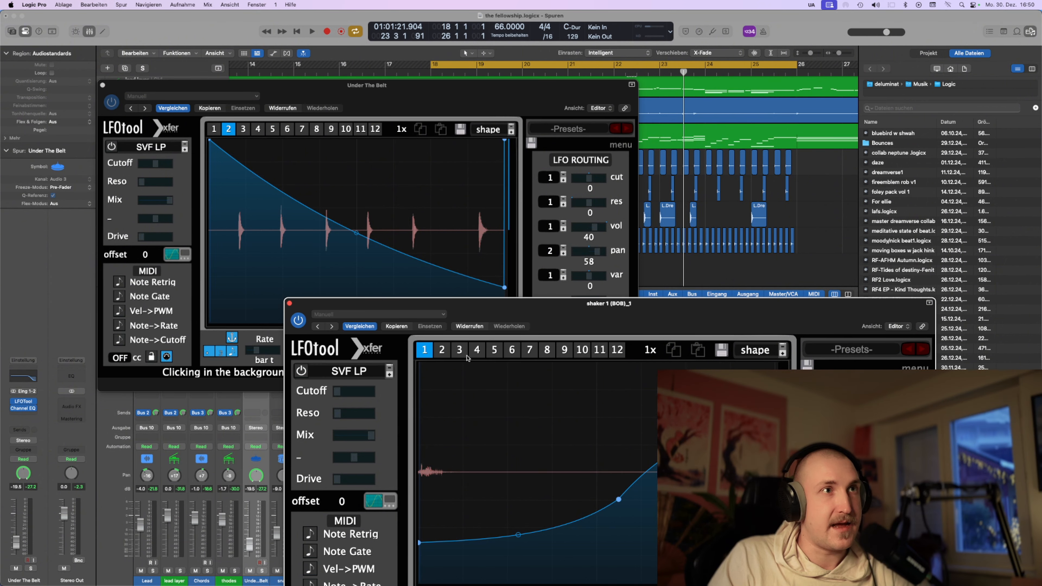
{"action": "left_click", "coordinate": [440, 353]}
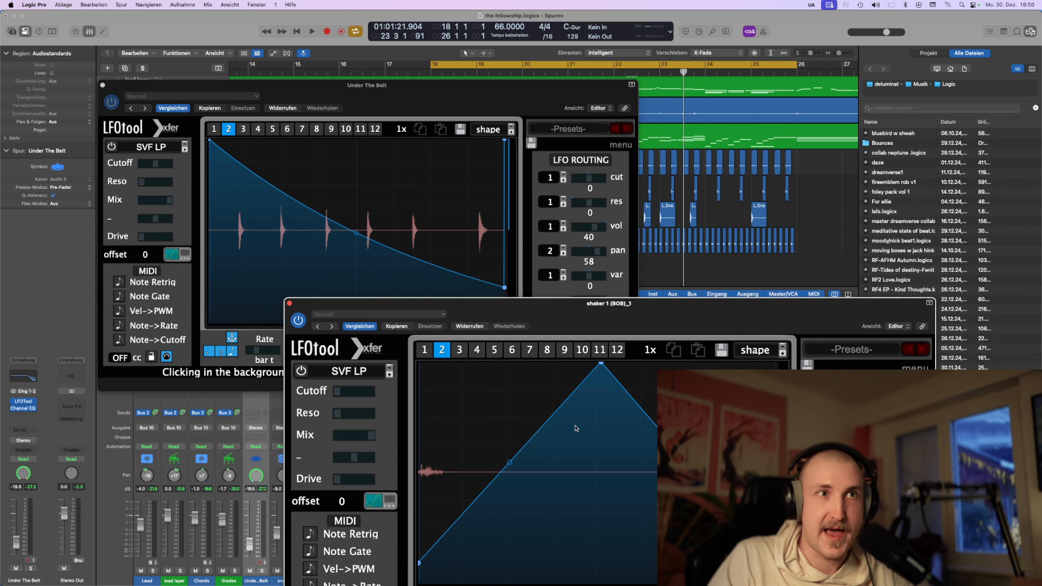
{"action": "left_click_drag", "start_coordinate": [765, 321], "coordinate": [786, 146]}
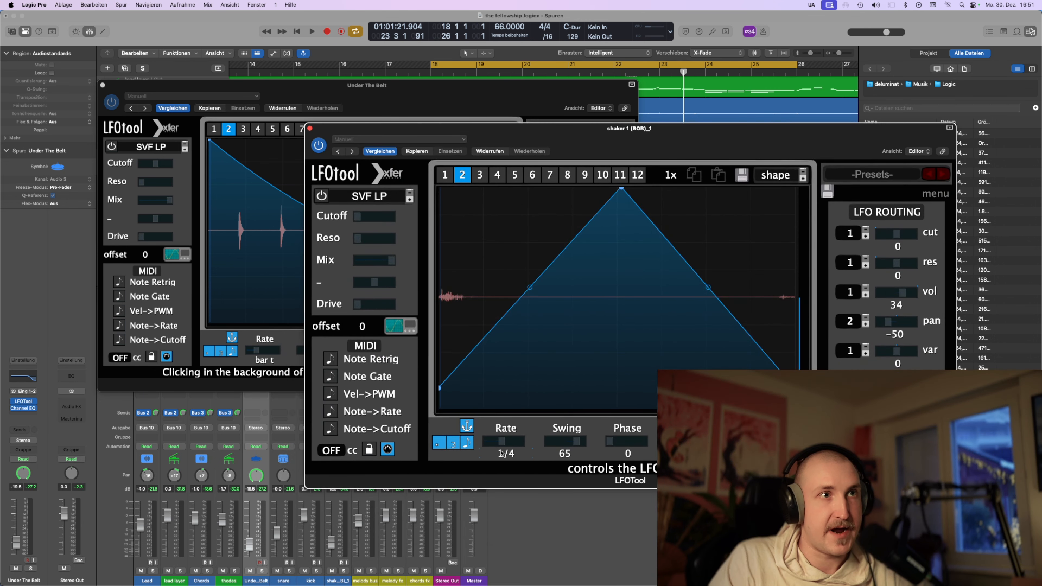
{"action": "left_click", "coordinate": [447, 175]}
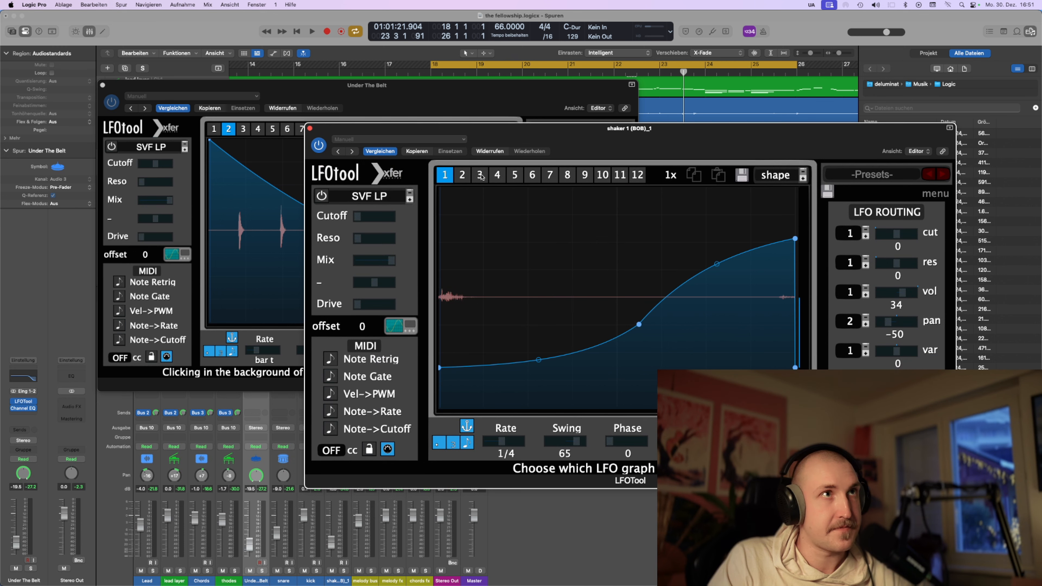
{"action": "left_click", "coordinate": [466, 181]}
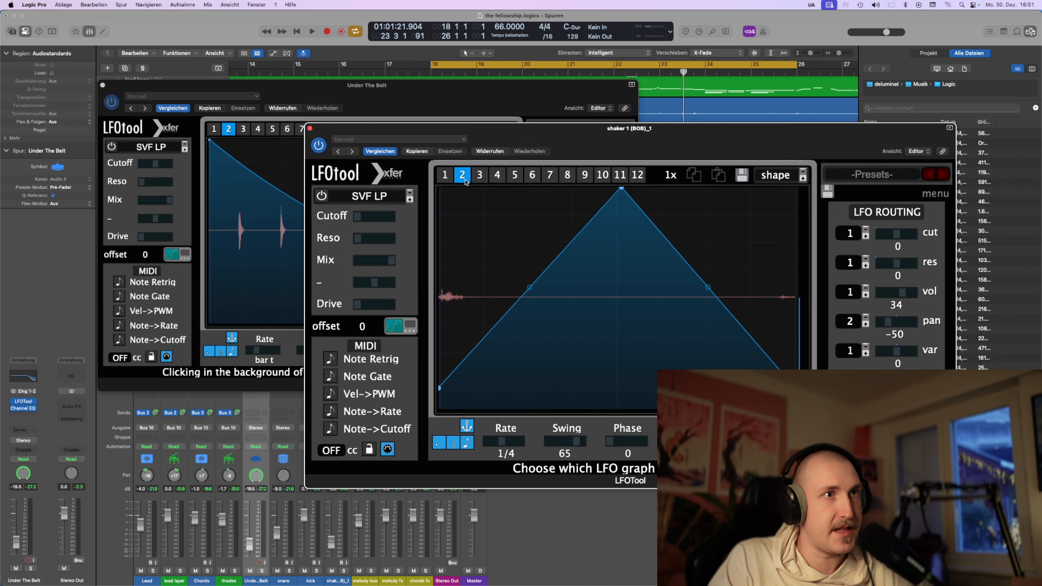
Turn off the rate anchor in the shaker's LFOTool and try an LFO rate of 1/2
{"action": "left_click", "coordinate": [469, 427]}
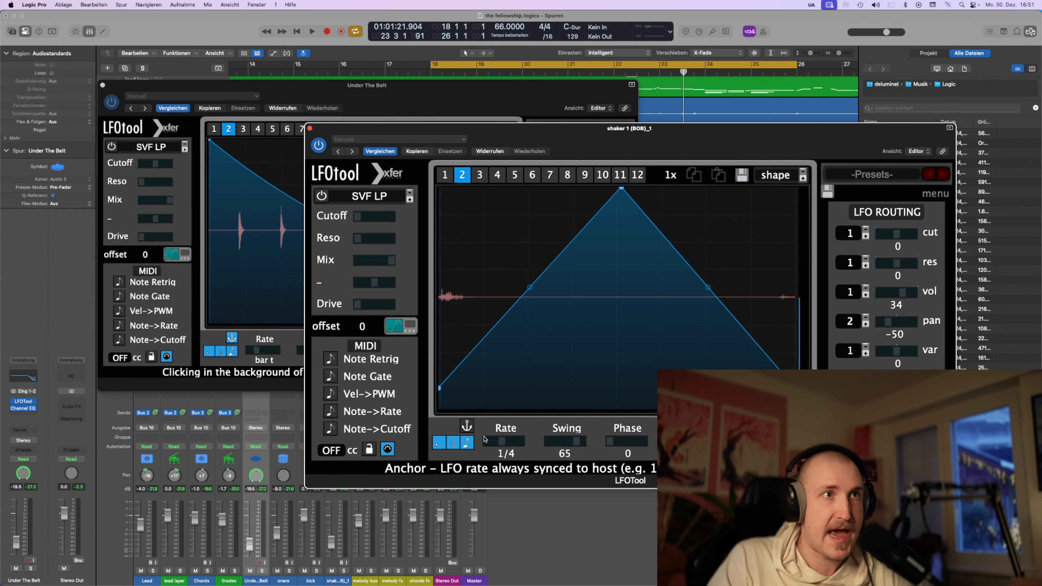
{"action": "left_click_drag", "start_coordinate": [502, 441], "coordinate": [494, 445]}
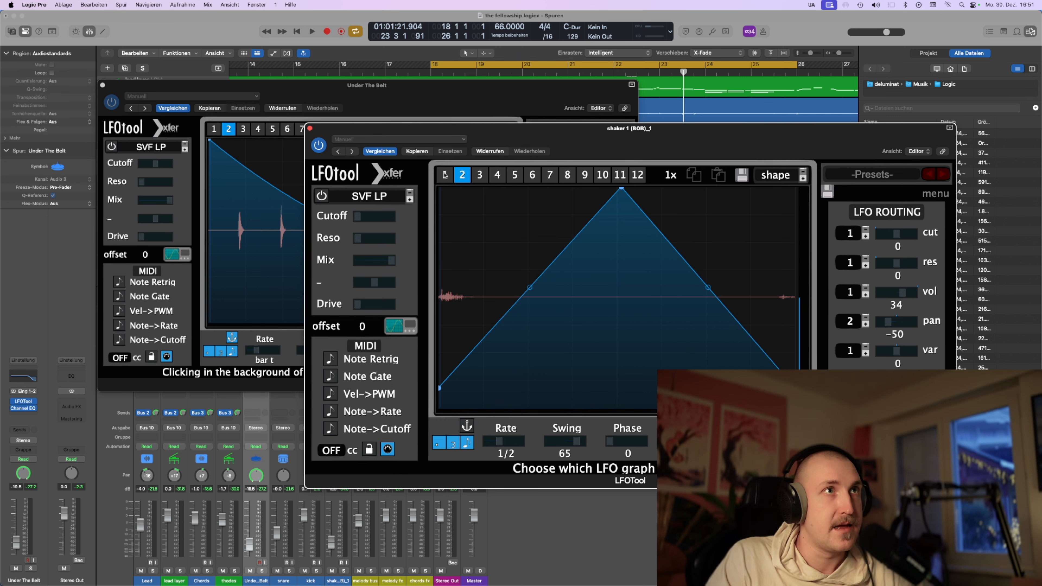
{"action": "left_click", "coordinate": [456, 175]}
{"action": "left_click", "coordinate": [462, 175]}
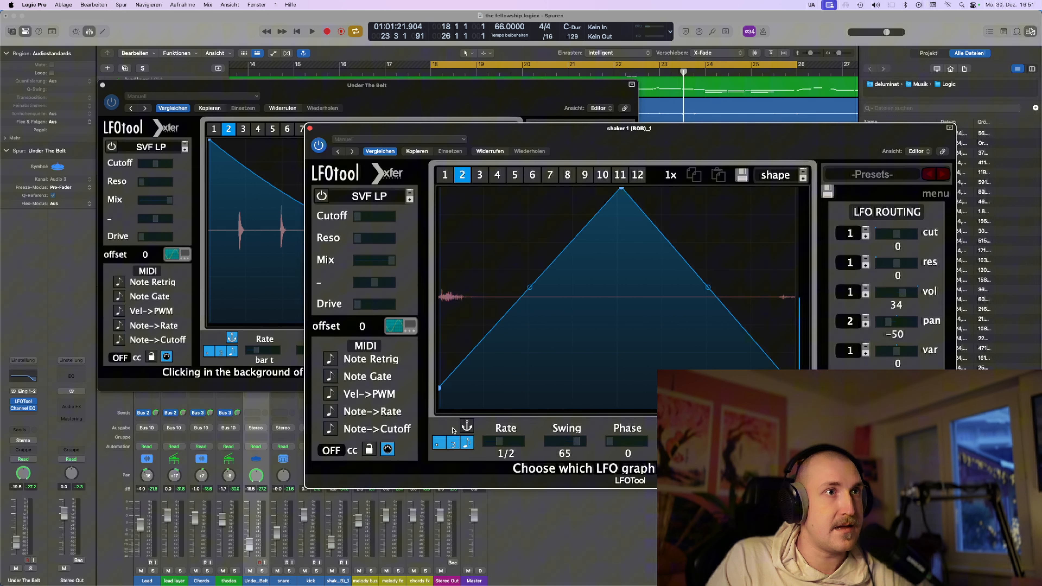
Turn the rate anchor back on, restore the shaker's LFO rate to 1/4, and recheck graphs 1 and 2
{"action": "left_click", "coordinate": [467, 426]}
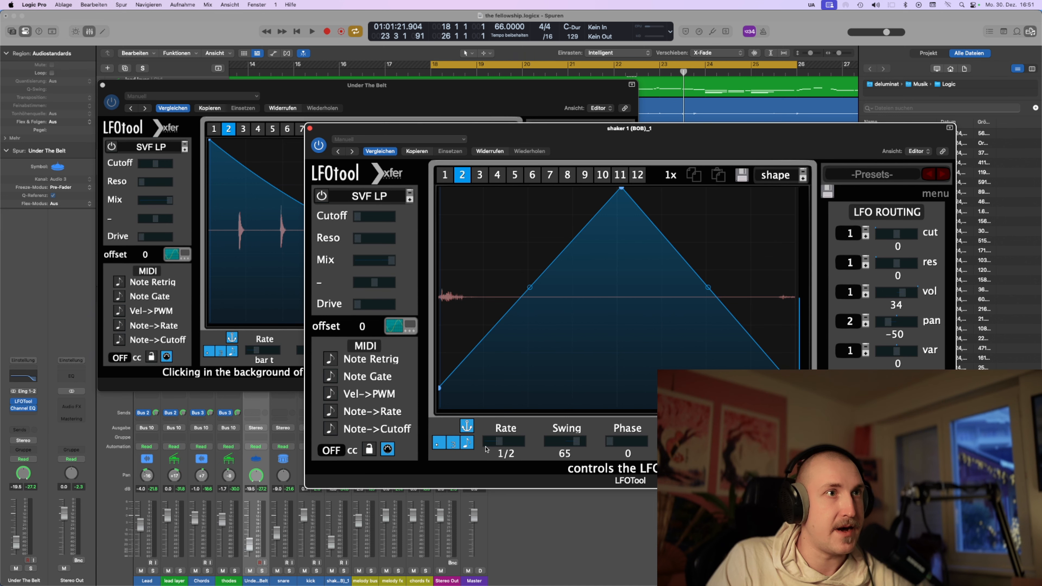
{"action": "left_click", "coordinate": [445, 174]}
{"action": "left_click_drag", "start_coordinate": [500, 442], "coordinate": [505, 443]}
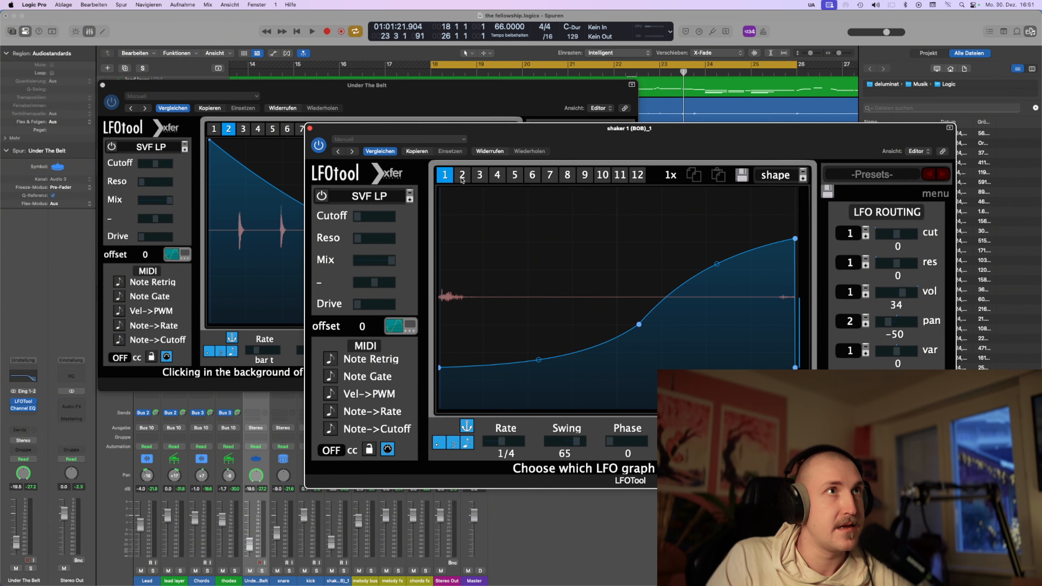
{"action": "left_click", "coordinate": [462, 175]}
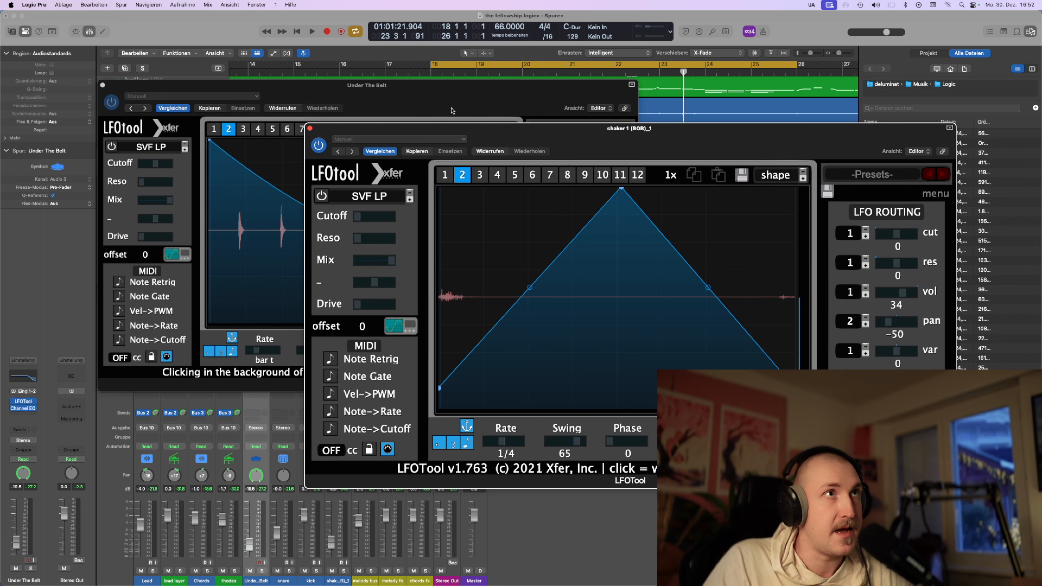
Reshape LFO graph 3 in the shaker's LFOTool into one steep concave decay, removing the middle point and dropping the end point
{"action": "left_click_drag", "start_coordinate": [470, 140], "coordinate": [435, 224]}
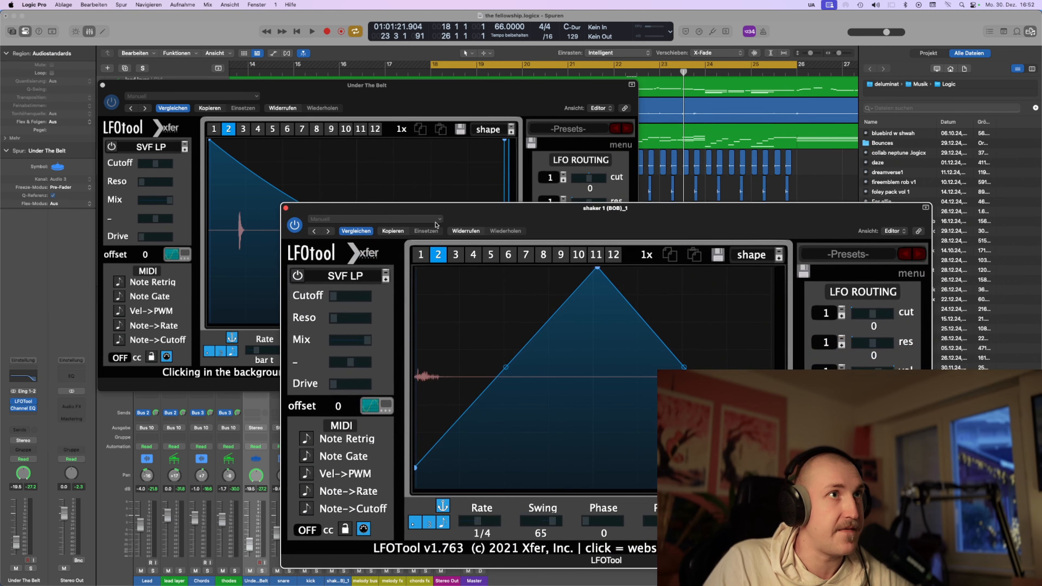
{"action": "left_click", "coordinate": [456, 255]}
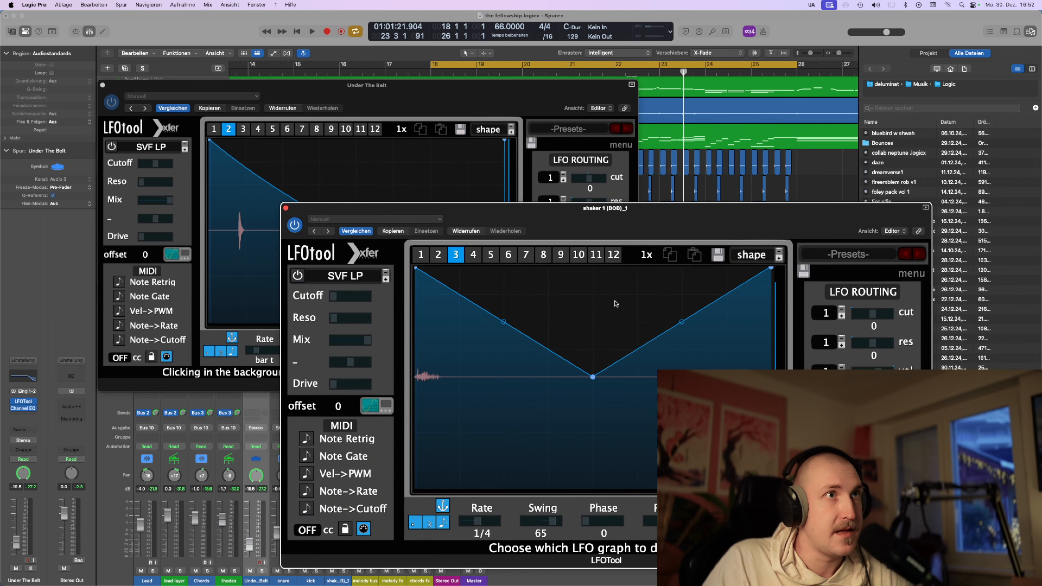
{"action": "left_click_drag", "start_coordinate": [681, 322], "coordinate": [682, 361]}
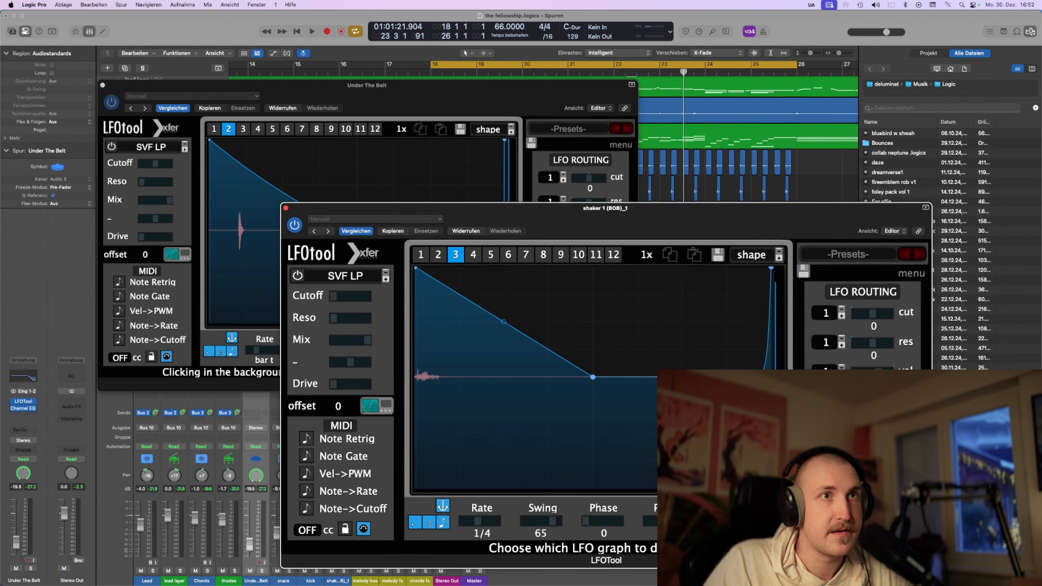
{"action": "double_click", "coordinate": [592, 377]}
{"action": "left_click_drag", "start_coordinate": [770, 486], "coordinate": [676, 486]}
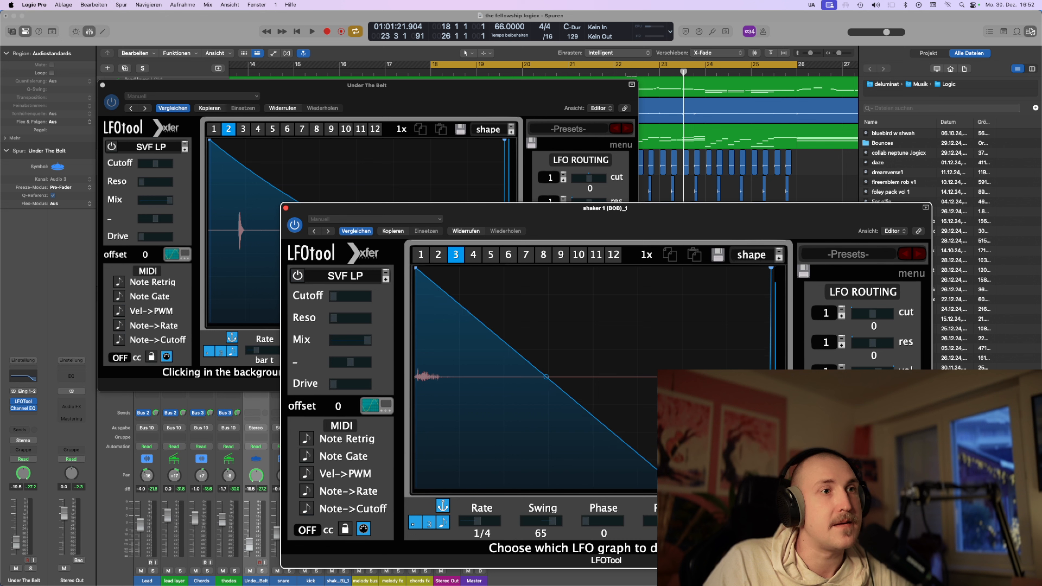
{"action": "left_click_drag", "start_coordinate": [545, 377], "coordinate": [546, 467]}
Enable the SVF LP filter in the shaker's LFOTool and raise its cutoff to just below the midpoint
{"action": "left_click", "coordinate": [340, 296]}
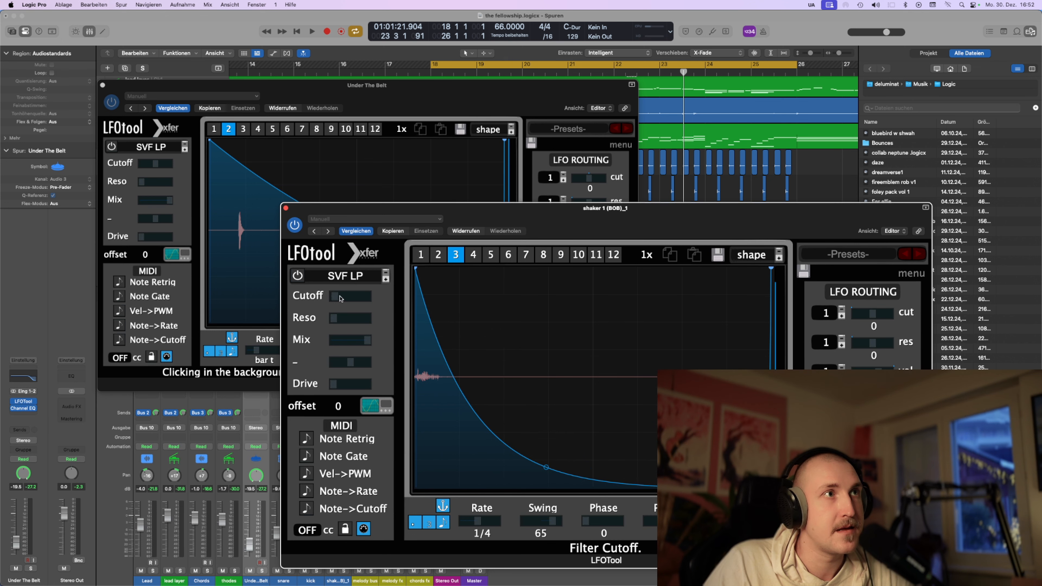
{"action": "left_click", "coordinate": [297, 275]}
{"action": "left_click", "coordinate": [348, 278]}
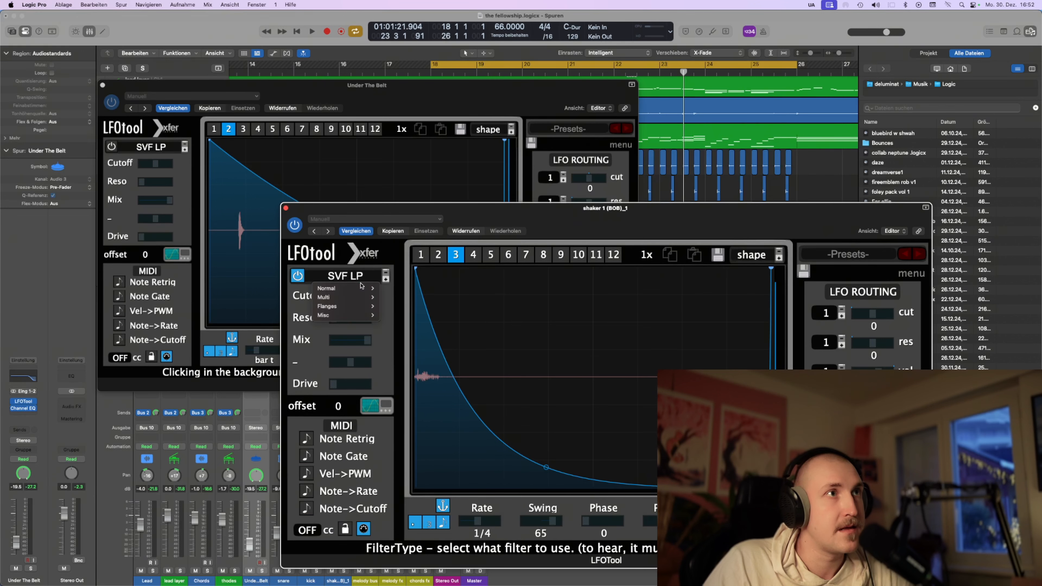
{"action": "mouse_move", "coordinate": [352, 288]}
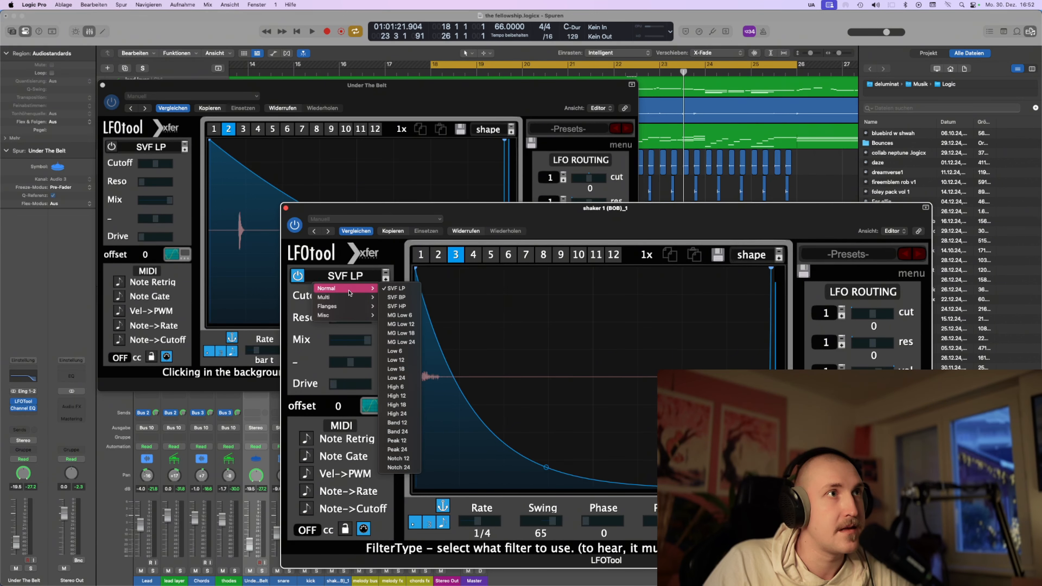
{"action": "left_click", "coordinate": [530, 303]}
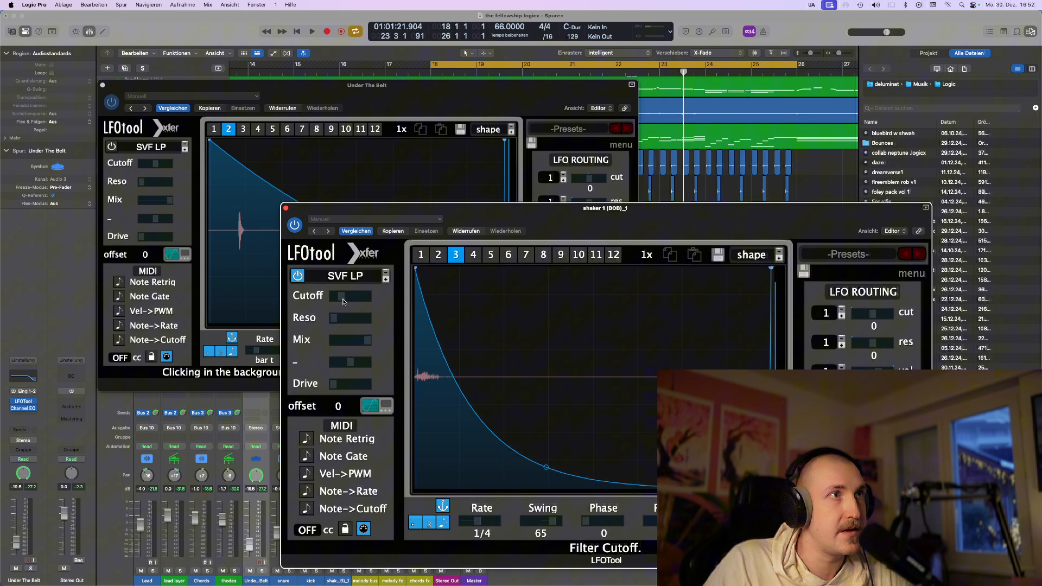
{"action": "left_click_drag", "start_coordinate": [342, 298], "coordinate": [346, 299]}
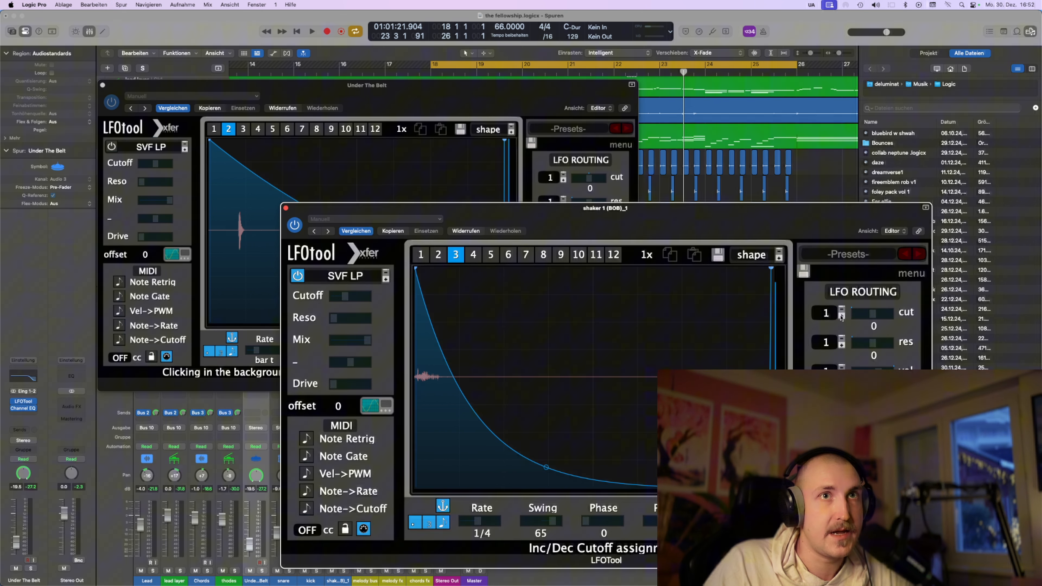
Route LFO graph 3 to the shaker's filter cutoff, audition an amount of 56, and change it to -46
{"action": "mouse_move", "coordinate": [873, 314]}
{"action": "left_mouse_down"}
{"action": "mouse_move", "coordinate": [915, 320]}
{"action": "mouse_move", "coordinate": [877, 317]}
{"action": "left_mouse_up"}
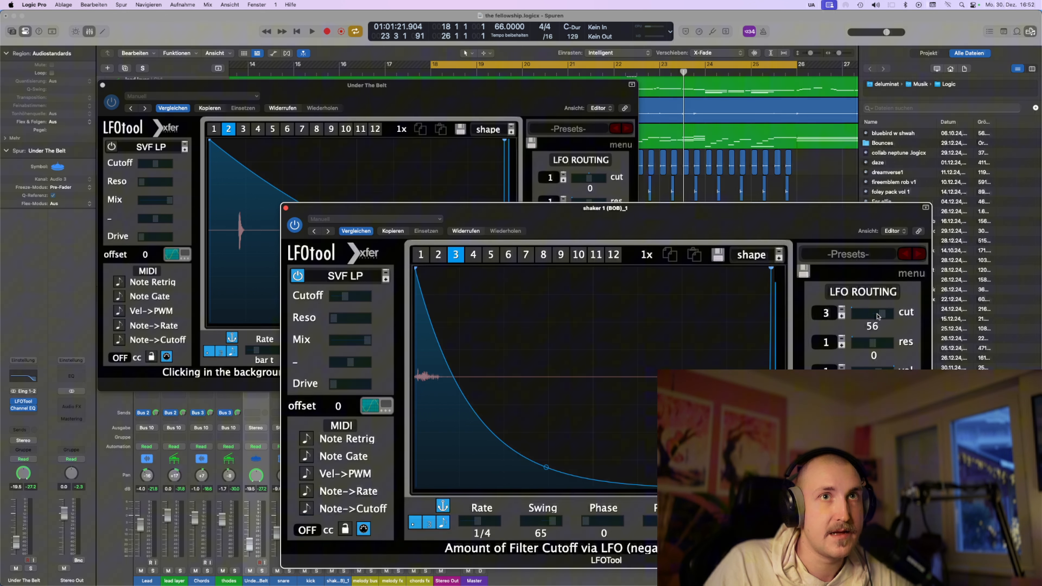
{"action": "key", "text": "space"}
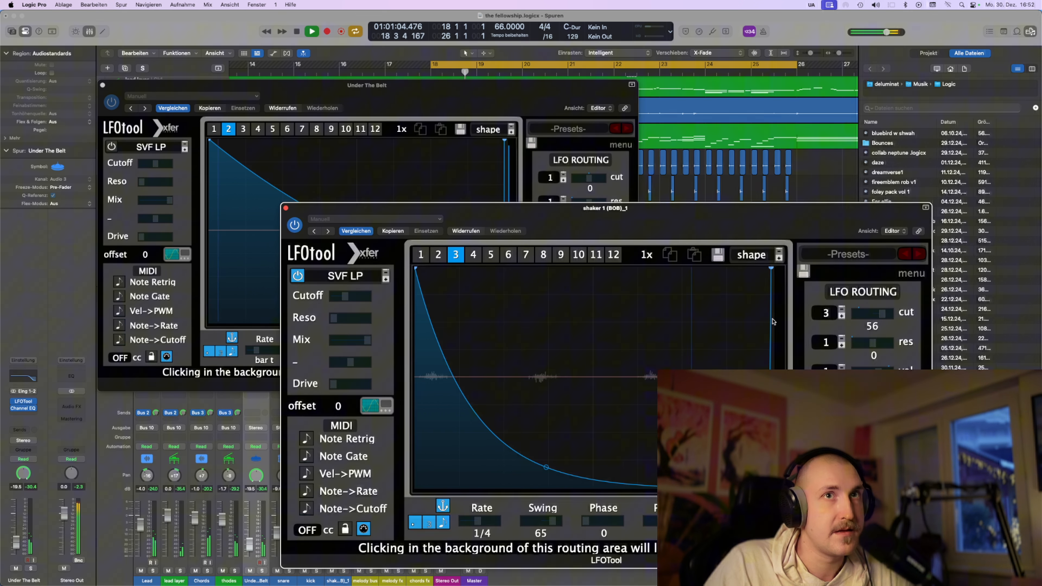
{"action": "mouse_move", "coordinate": [852, 320]}
{"action": "left_mouse_down"}
{"action": "mouse_move", "coordinate": [834, 318]}
{"action": "mouse_move", "coordinate": [870, 317]}
{"action": "left_mouse_up"}
{"action": "key", "text": "space"}
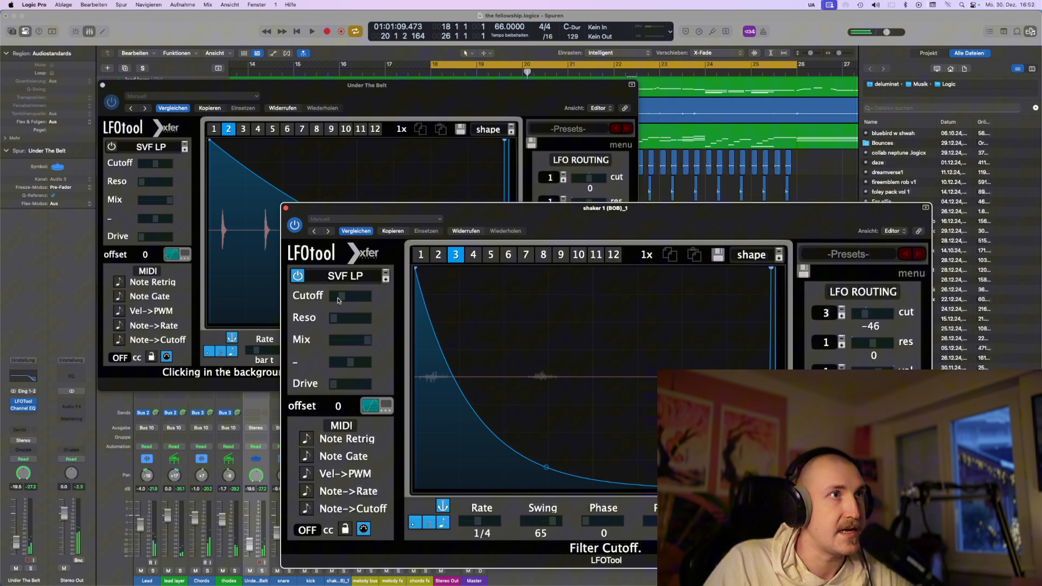
Raise the shaker's filter cutoff to near maximum during playback and set its LFO cutoff amount to 54
{"action": "key", "text": "space"}
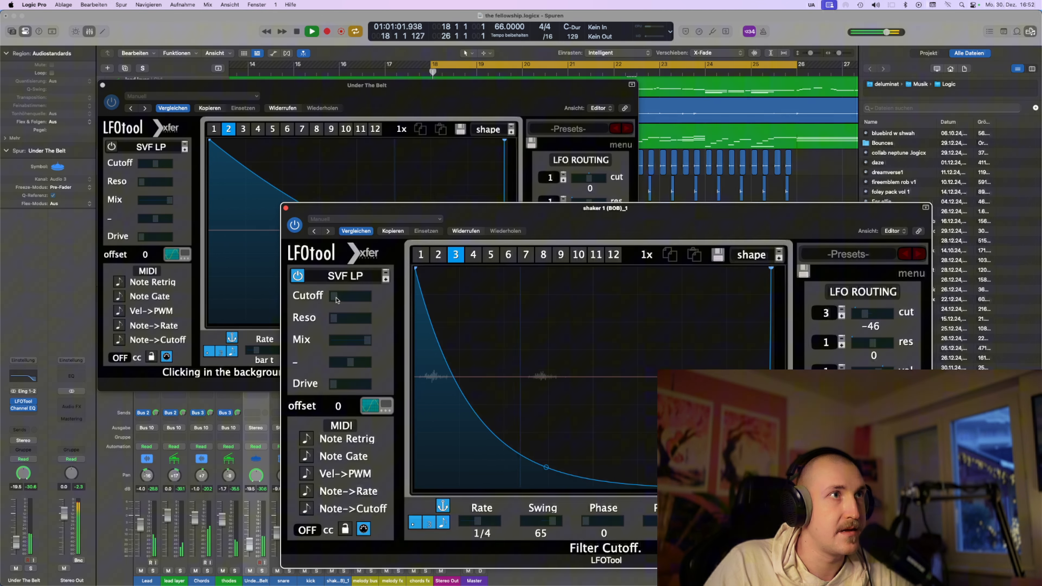
{"action": "left_click_drag", "start_coordinate": [349, 301], "coordinate": [366, 299]}
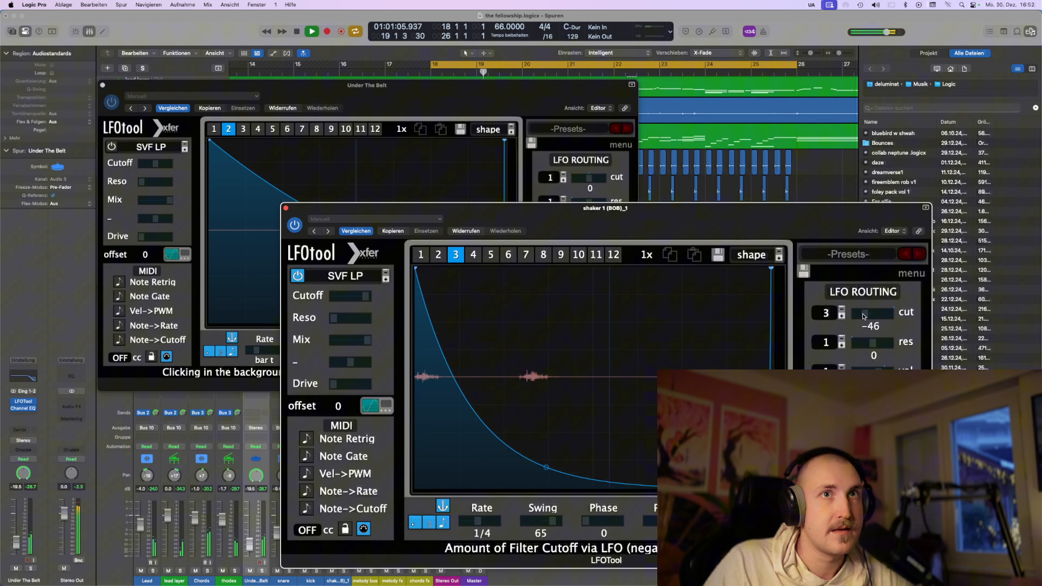
{"action": "left_click_drag", "start_coordinate": [871, 317], "coordinate": [885, 318]}
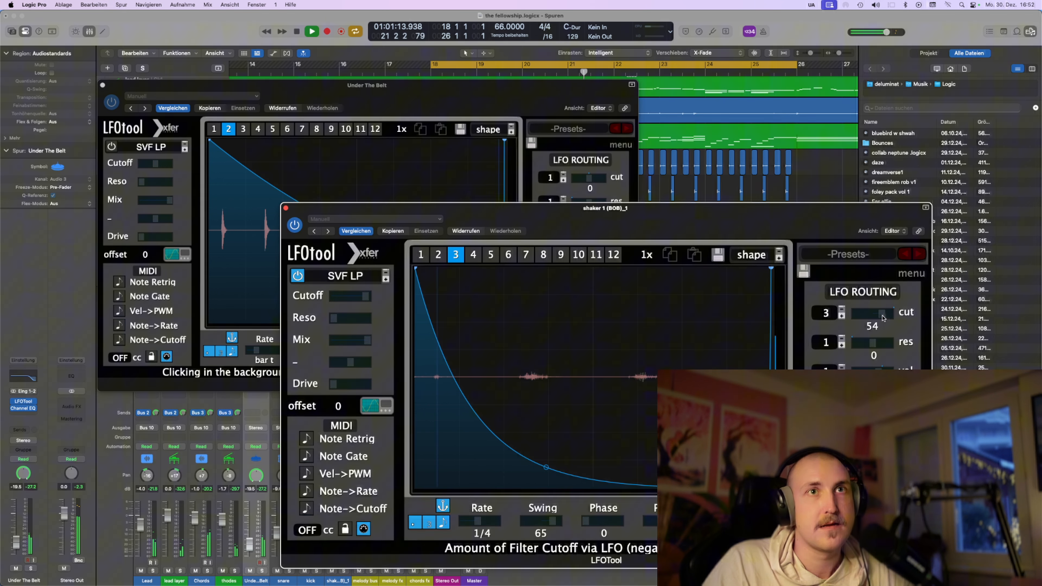
Bend graph 3's falling curve into a gentler concave slope during playback, stop the song, and close both LFOTool windows
{"action": "left_click_drag", "start_coordinate": [546, 467], "coordinate": [661, 403]}
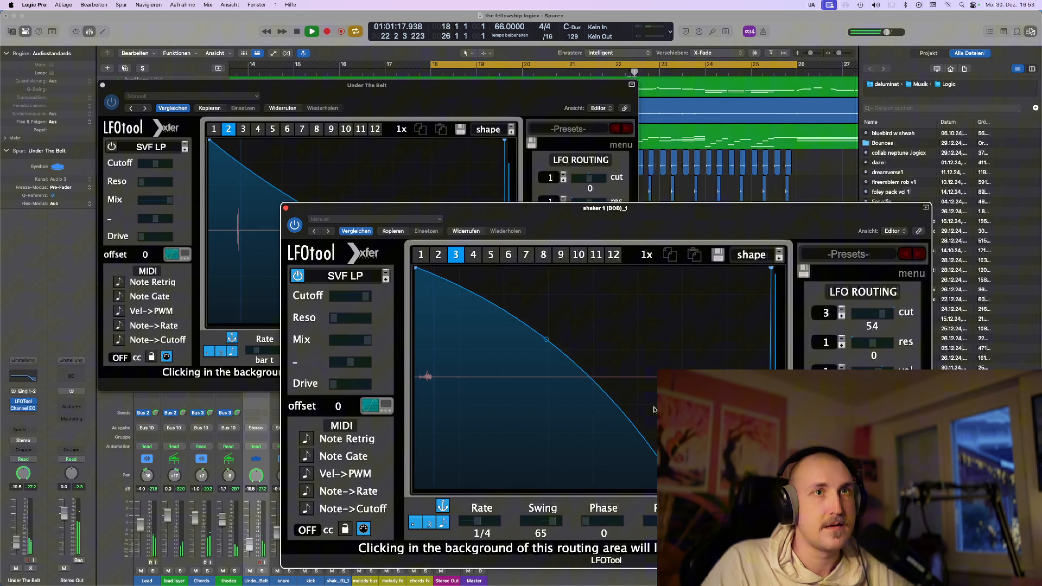
{"action": "left_click_drag", "start_coordinate": [678, 488], "coordinate": [734, 442]}
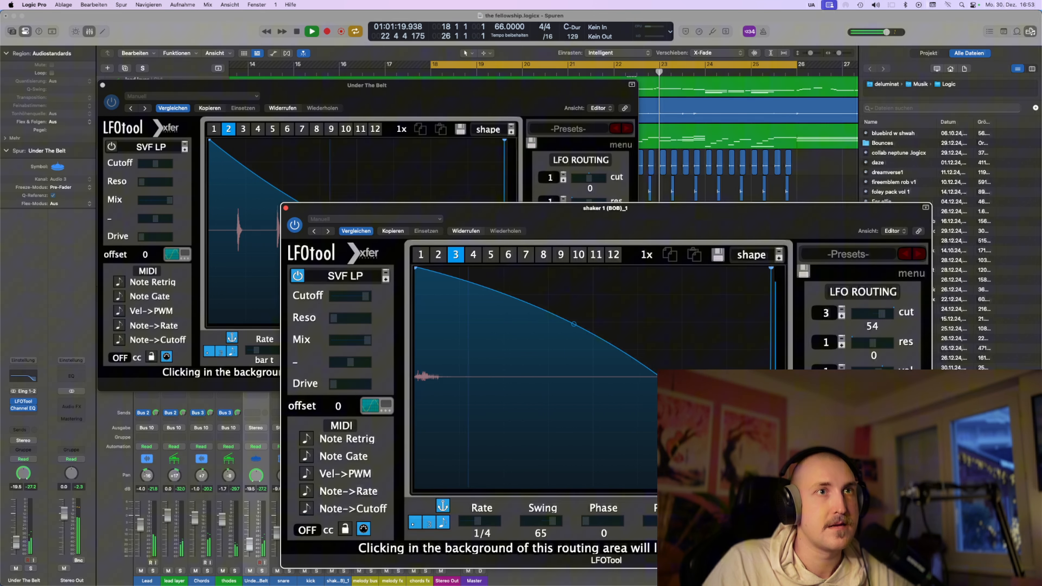
{"action": "left_click_drag", "start_coordinate": [573, 324], "coordinate": [561, 362]}
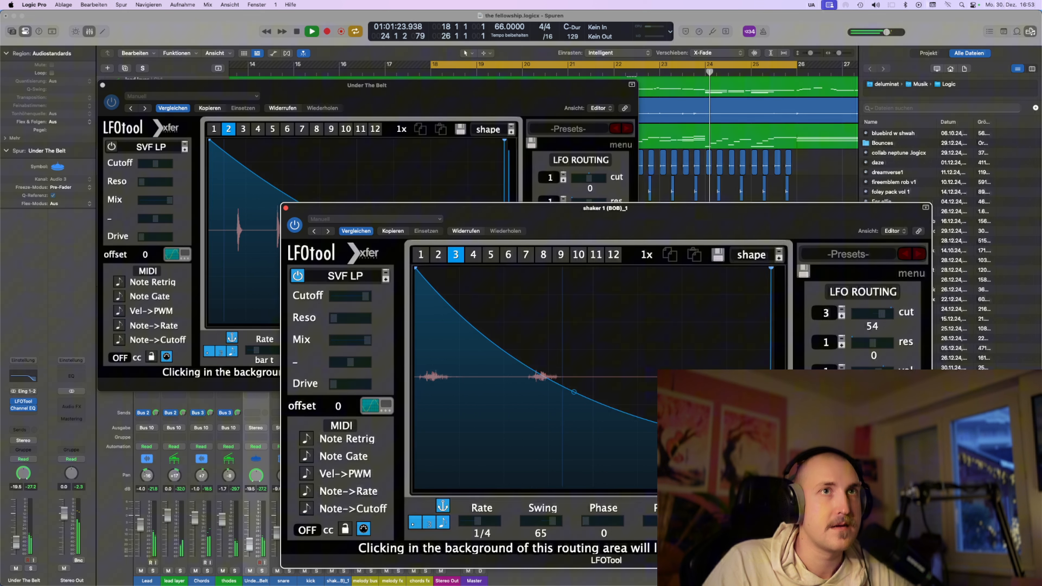
{"action": "key", "text": "space"}
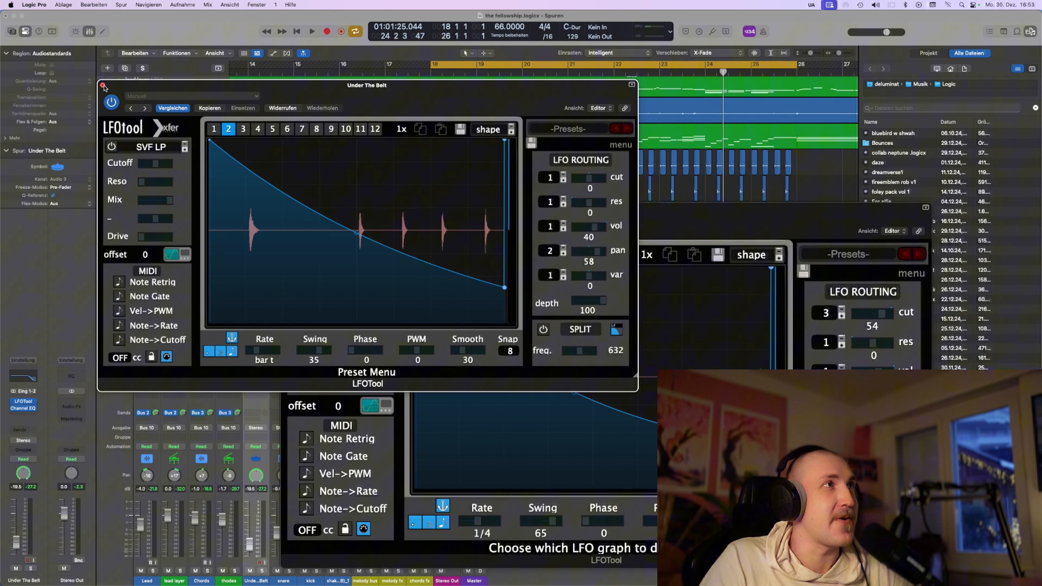
{"action": "left_click", "coordinate": [102, 85]}
{"action": "left_click", "coordinate": [286, 208]}
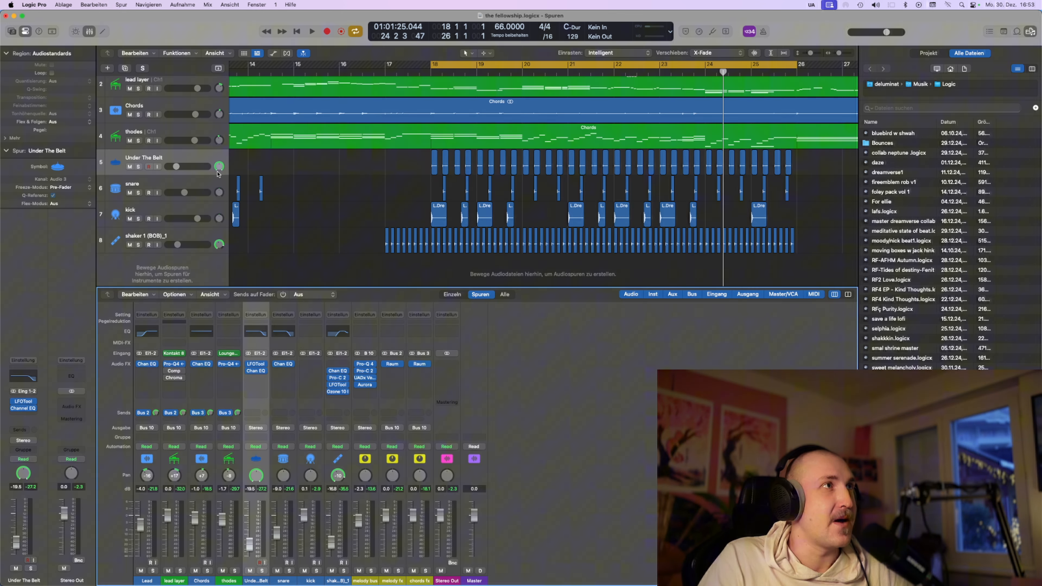
Insert a stereo LFOTool on the thodes track and enlarge its window so the whole LFO graph is comfortable to edit
{"action": "left_click", "coordinate": [149, 139]}
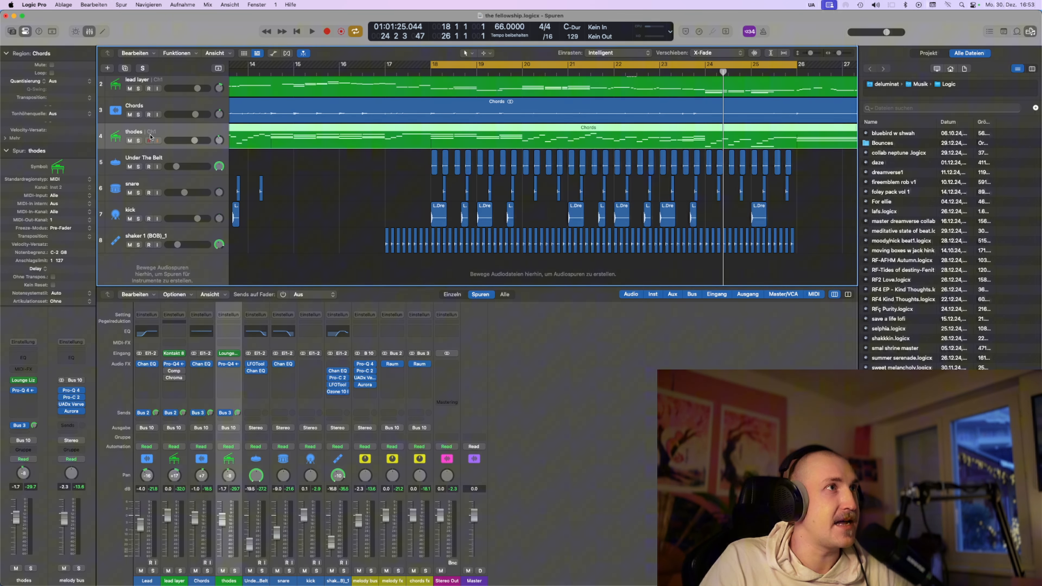
{"action": "left_click", "coordinate": [226, 378]}
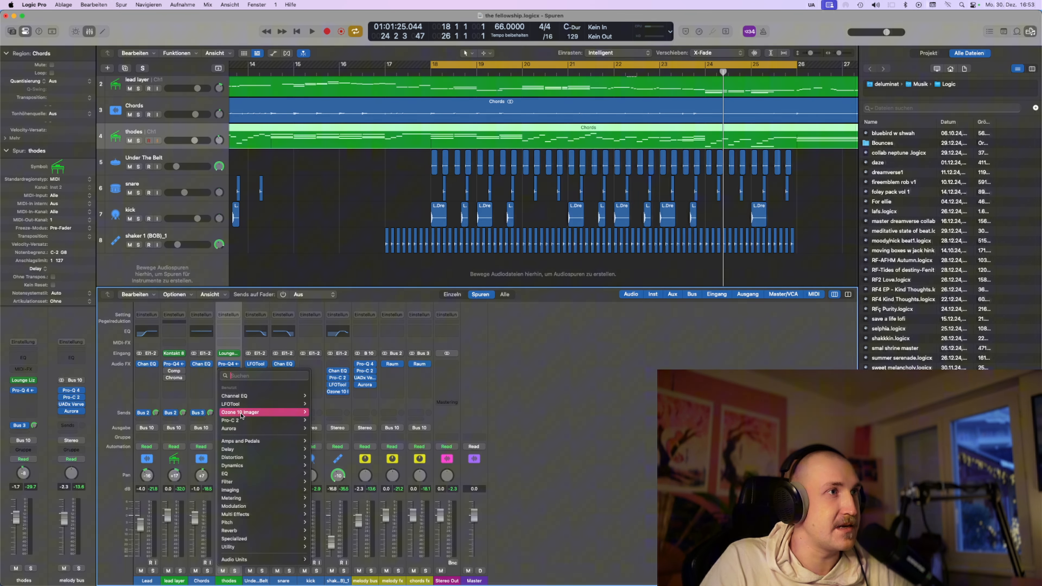
{"action": "mouse_move", "coordinate": [262, 404]}
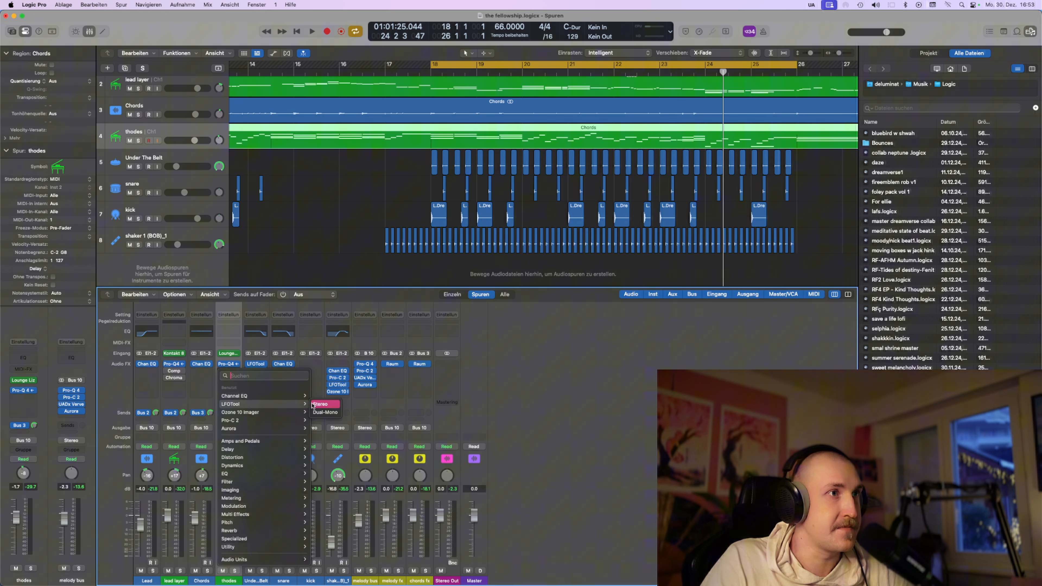
{"action": "left_click", "coordinate": [326, 404]}
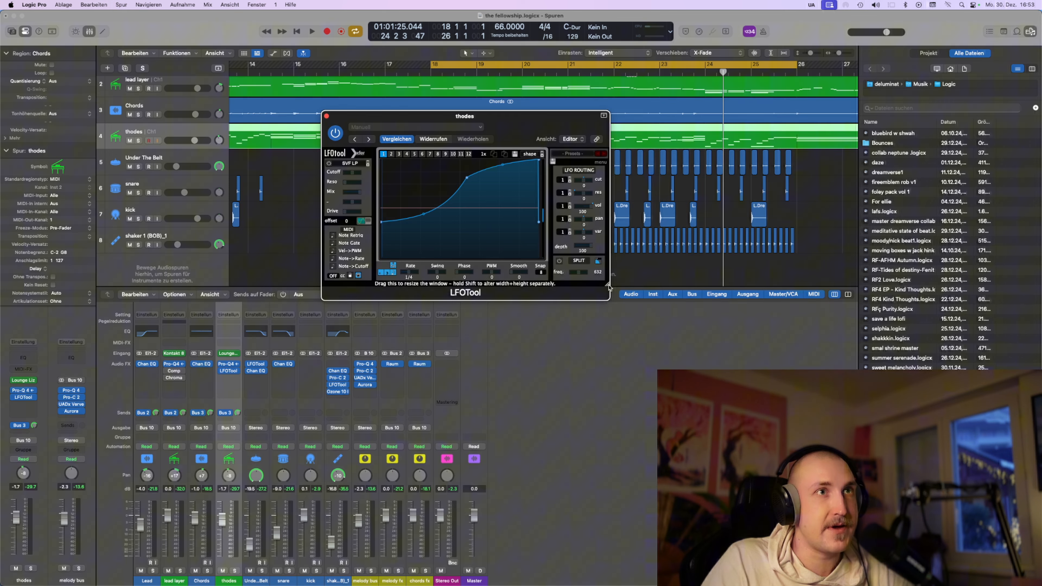
{"action": "left_click_drag", "start_coordinate": [607, 285], "coordinate": [832, 393]}
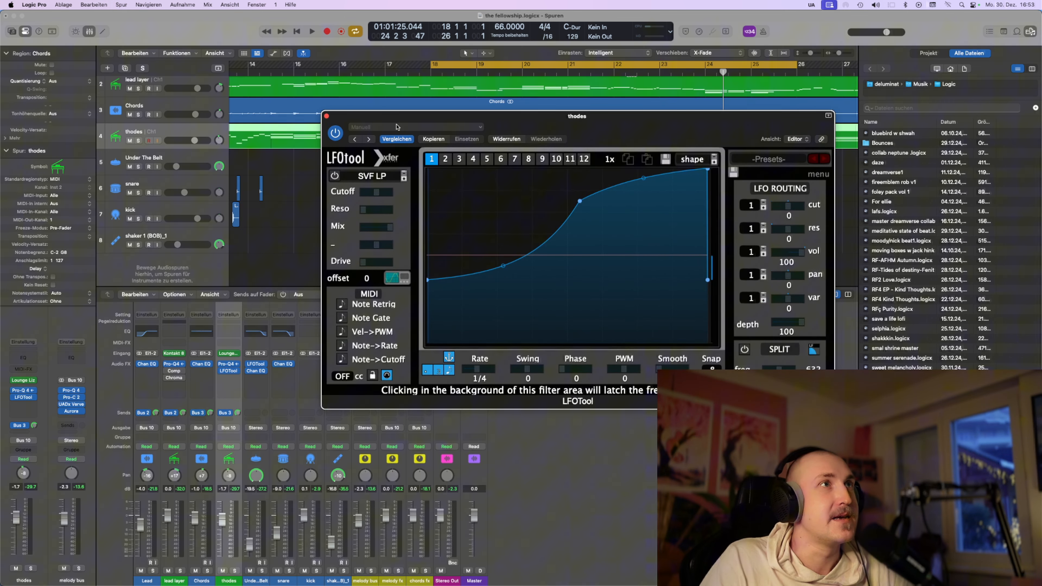
{"action": "left_click_drag", "start_coordinate": [397, 127], "coordinate": [249, 132]}
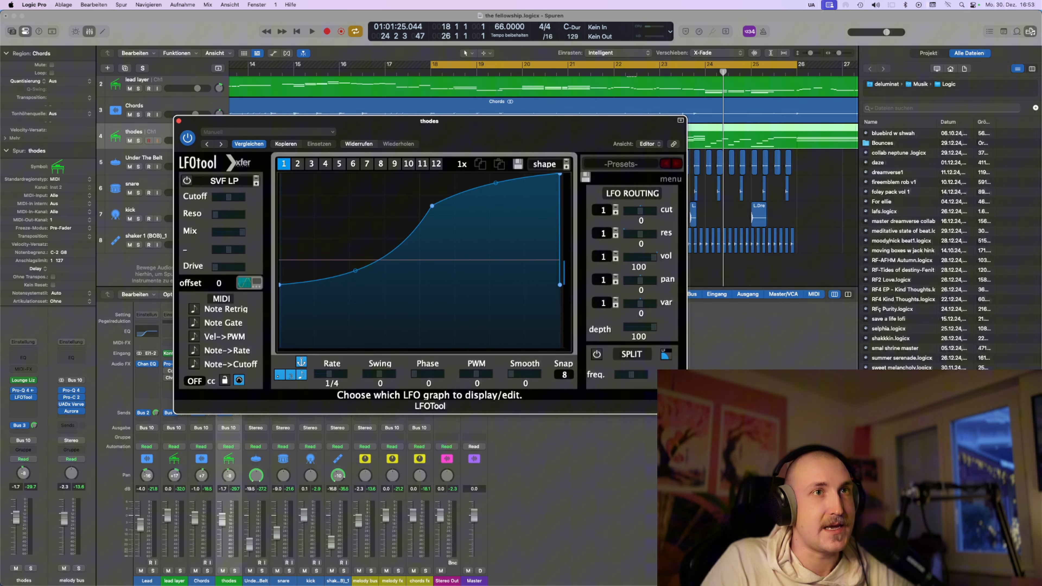
{"action": "left_click_drag", "start_coordinate": [684, 412], "coordinate": [840, 490]}
{"action": "left_click_drag", "start_coordinate": [503, 121], "coordinate": [369, 96]}
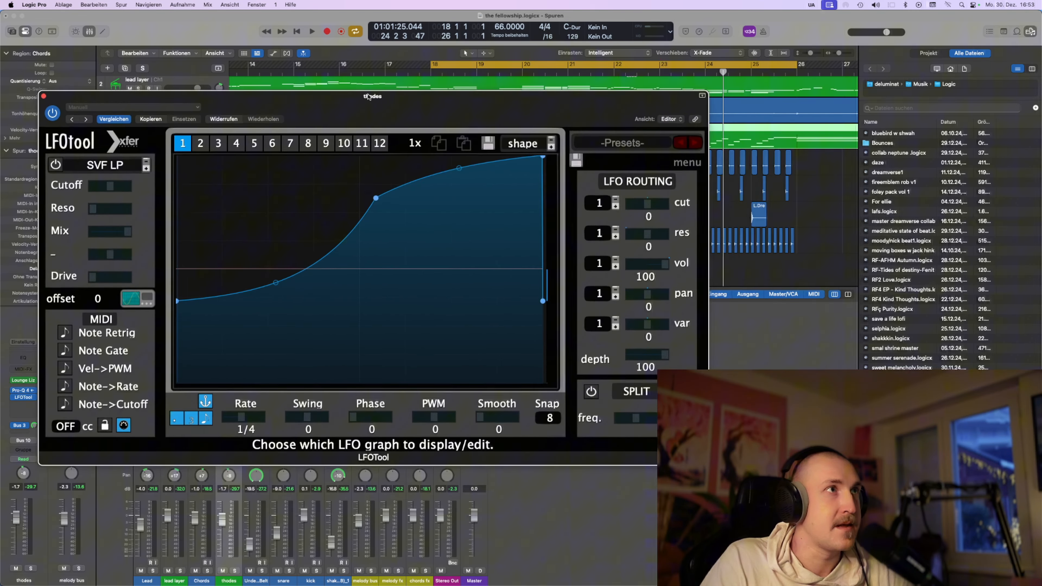
Enable the SVF LP filter, raise its cutoff to about three quarters, and set graph 1's LFO cutoff amount to 37
{"action": "left_click", "coordinate": [55, 164]}
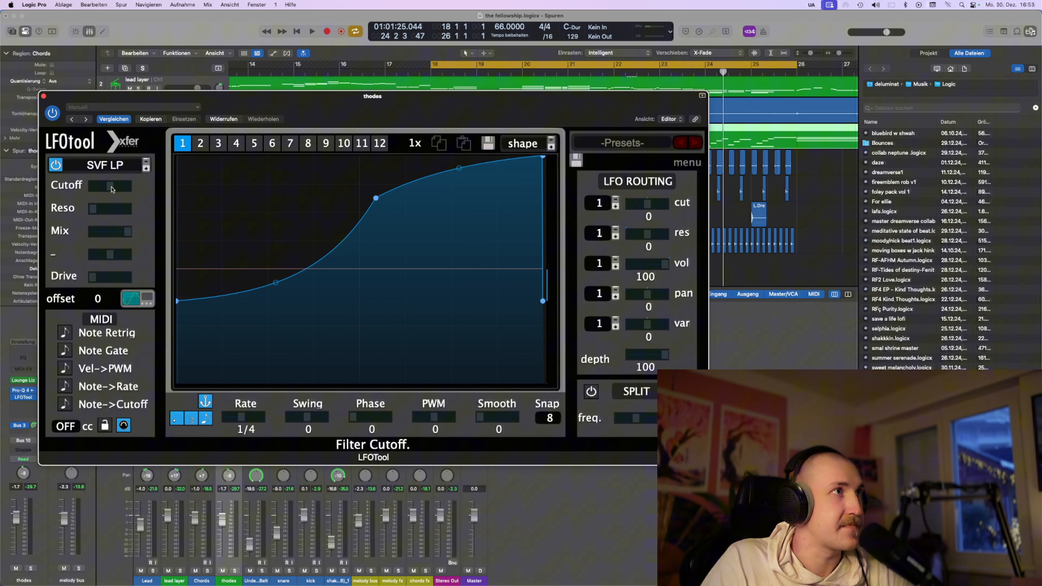
{"action": "left_click_drag", "start_coordinate": [113, 189], "coordinate": [122, 189]}
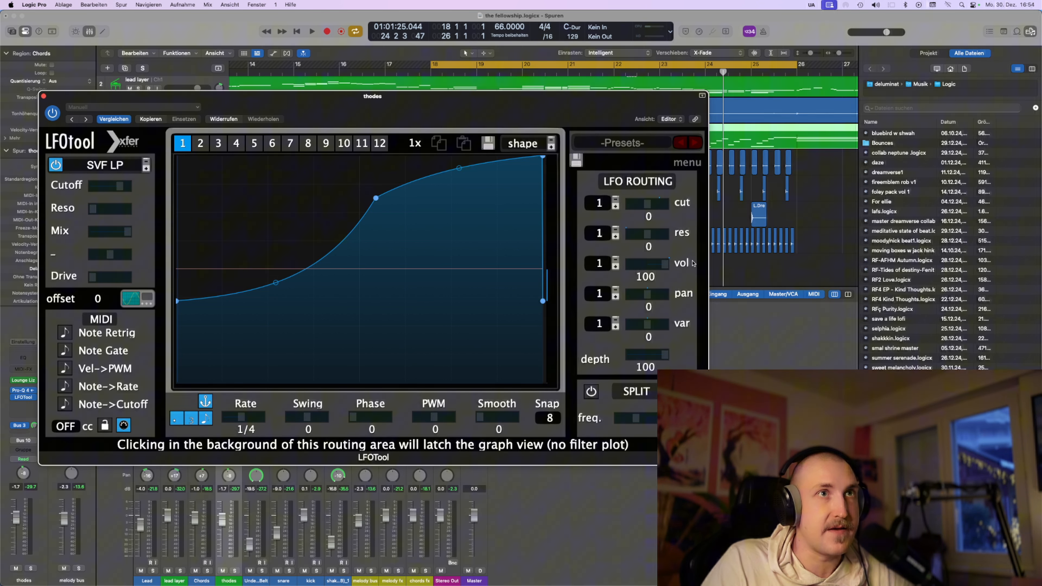
{"action": "mouse_move", "coordinate": [654, 211]}
{"action": "left_mouse_down"}
{"action": "mouse_move", "coordinate": [672, 209]}
{"action": "mouse_move", "coordinate": [646, 210]}
{"action": "mouse_move", "coordinate": [655, 209]}
{"action": "left_mouse_up"}
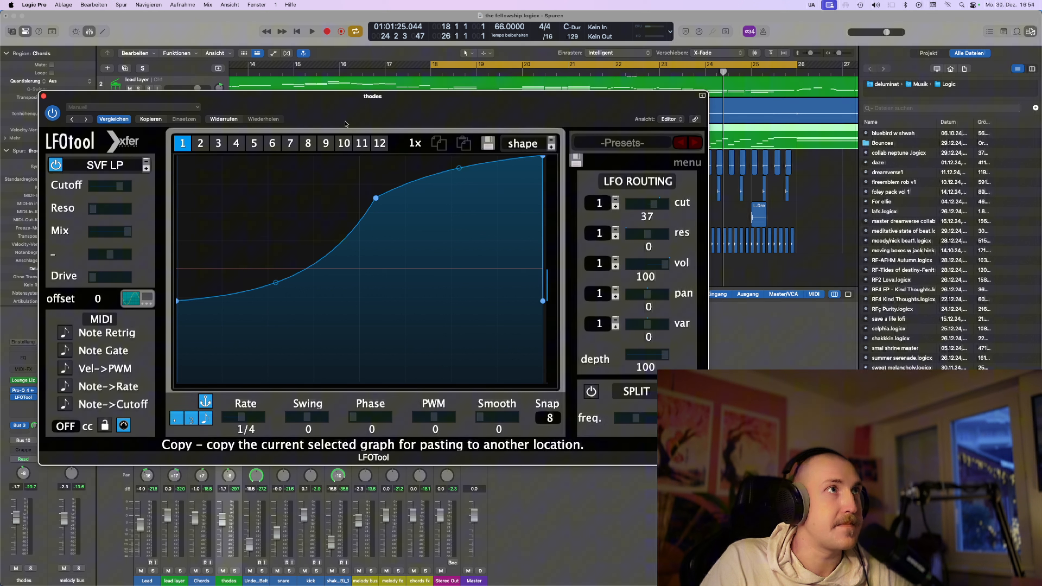
Slow the LFO rate to bar and play the song with the thodes track soloed
{"action": "left_click_drag", "start_coordinate": [244, 418], "coordinate": [230, 420]}
{"action": "key", "text": "space"}
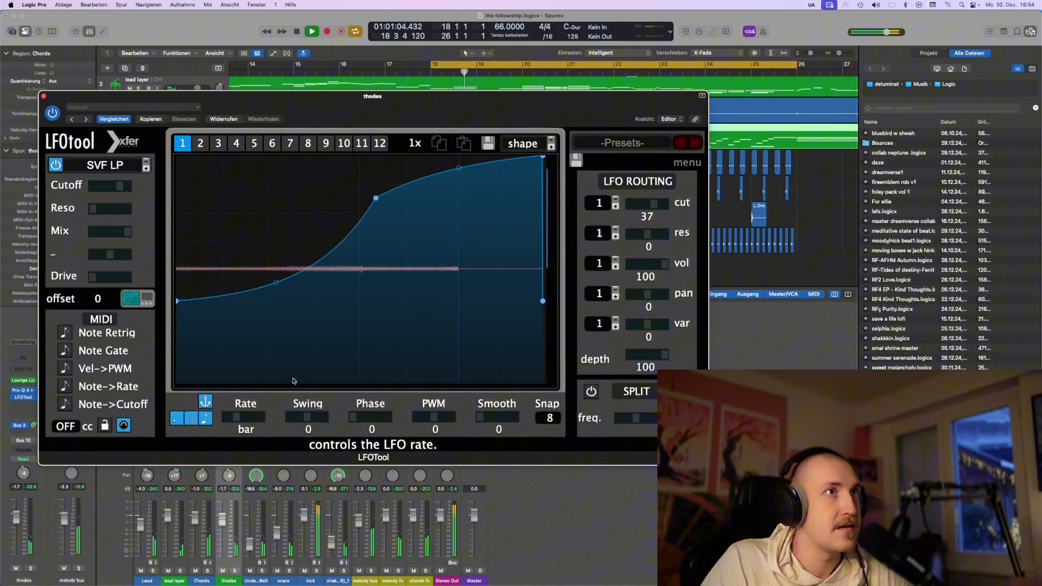
{"action": "left_click_drag", "start_coordinate": [296, 99], "coordinate": [604, 189]}
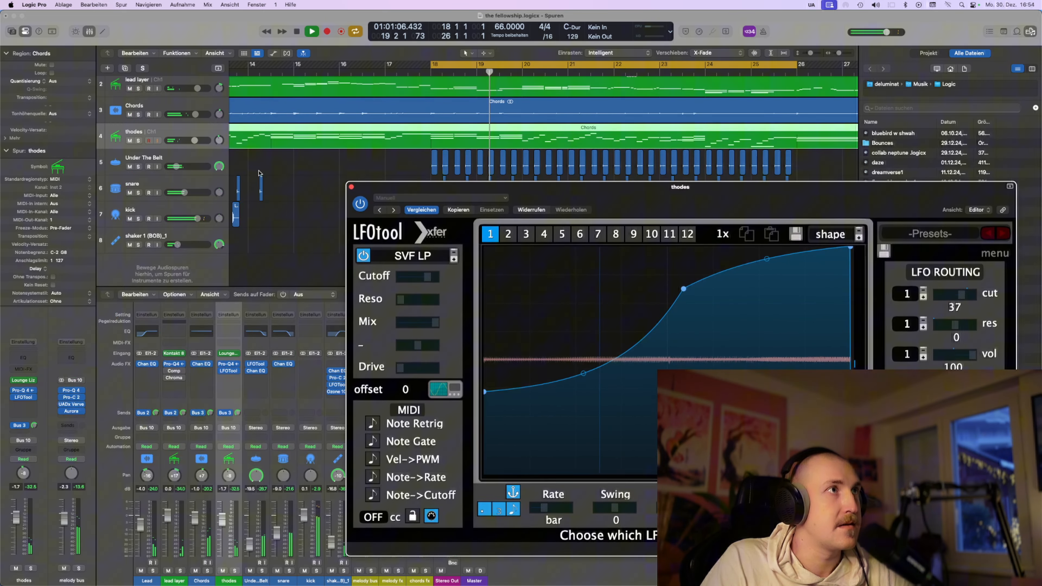
{"action": "left_click", "coordinate": [138, 141]}
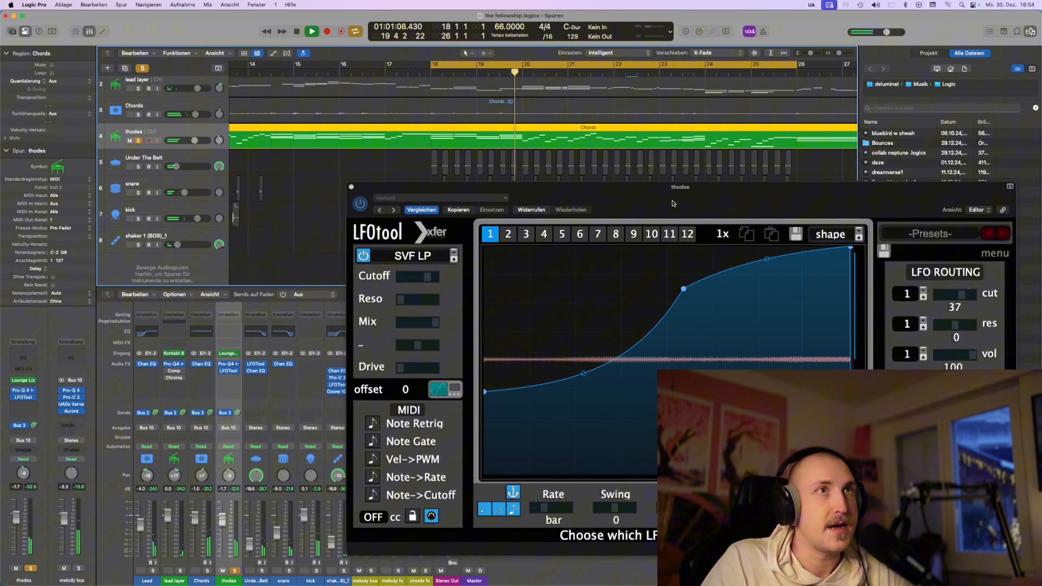
Raise graph 1's middle point to full height during playback, and set smoothing to 71 and the LFO cutoff amount to 74
{"action": "left_click_drag", "start_coordinate": [690, 187], "coordinate": [510, 127]}
{"action": "left_click_drag", "start_coordinate": [512, 228], "coordinate": [534, 188]}
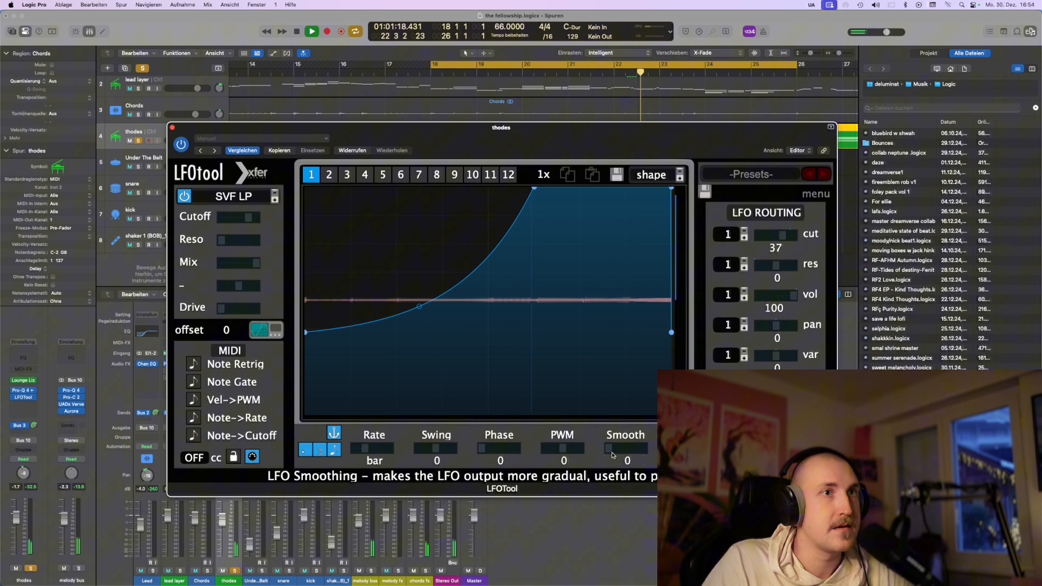
{"action": "left_click_drag", "start_coordinate": [609, 449], "coordinate": [634, 448]}
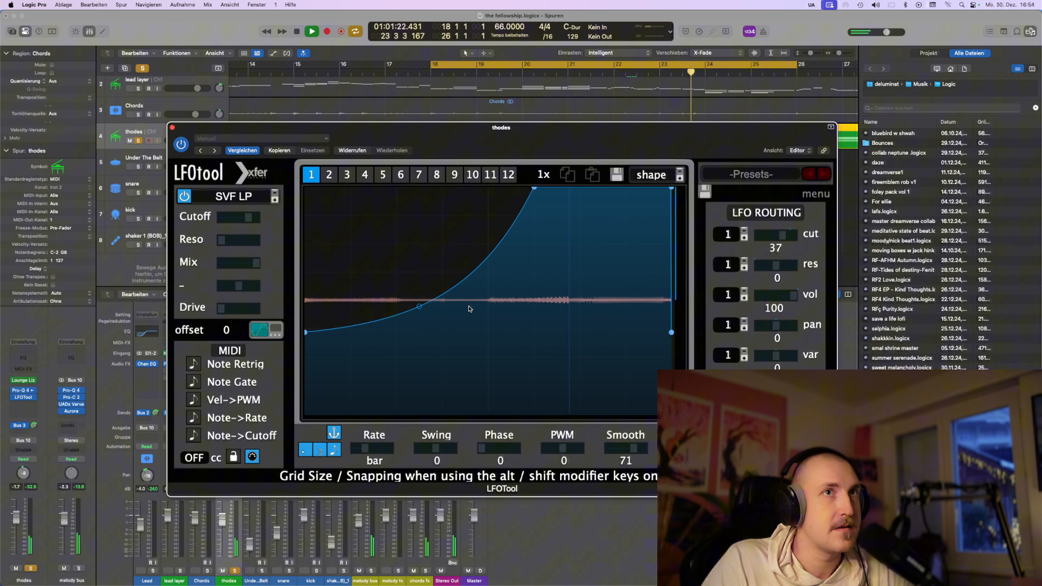
{"action": "left_click_drag", "start_coordinate": [783, 239], "coordinate": [790, 239]}
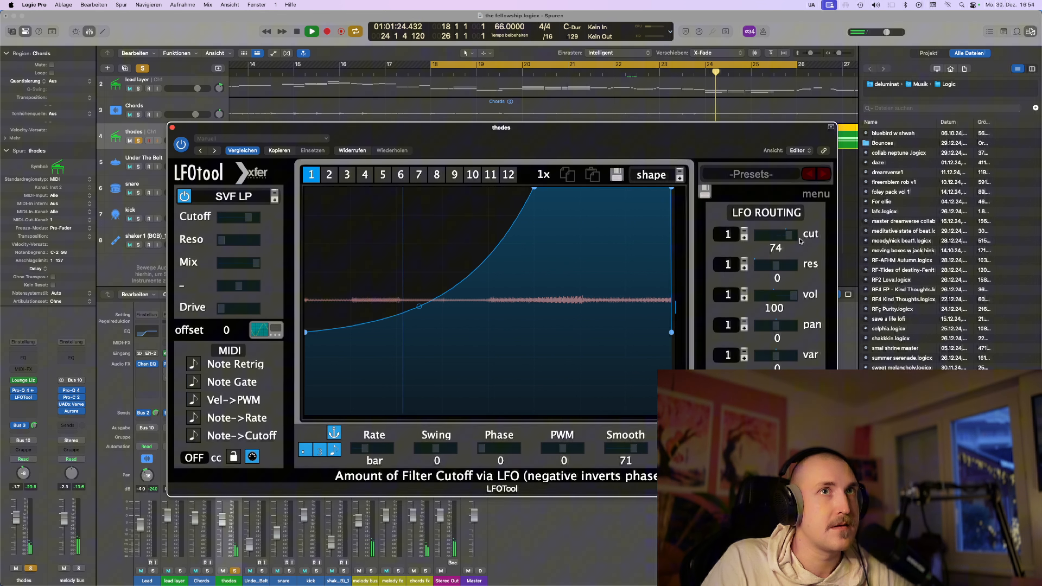
Stop the song, set the LFO rate to 1/2, and play the soloed thodes again
{"action": "key", "text": "space"}
{"action": "left_click_drag", "start_coordinate": [362, 452], "coordinate": [374, 451]}
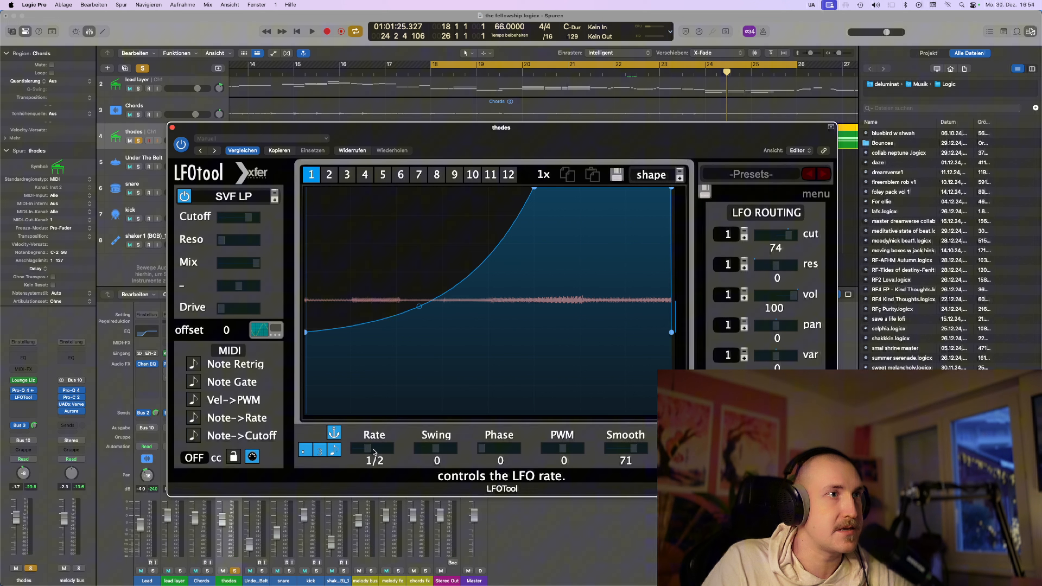
{"action": "key", "text": "space"}
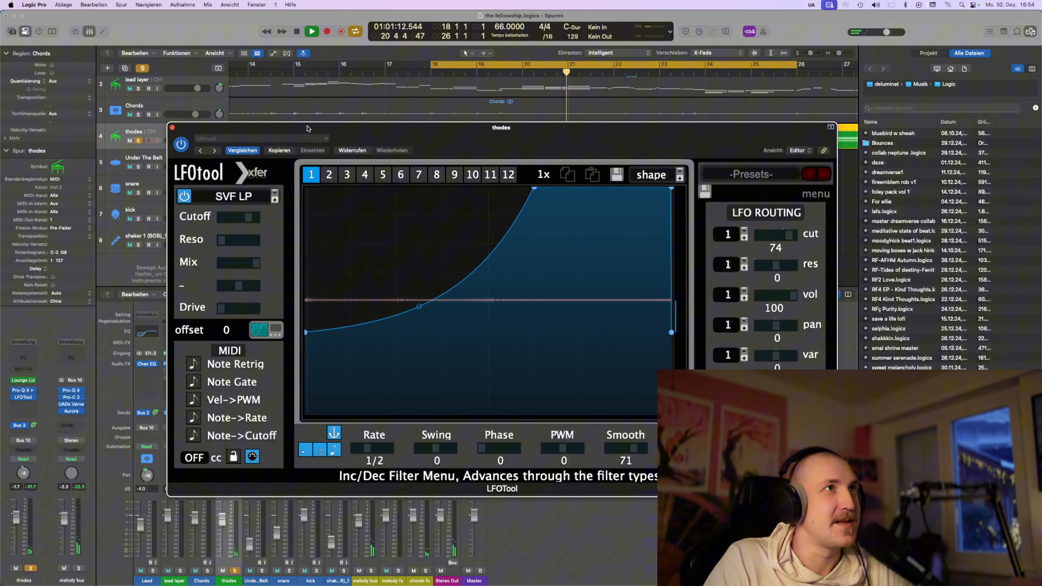
Turn off the thodes solo during playback and raise the track's volume slightly to about -0.8 dB
{"action": "left_click_drag", "start_coordinate": [320, 133], "coordinate": [306, 272]}
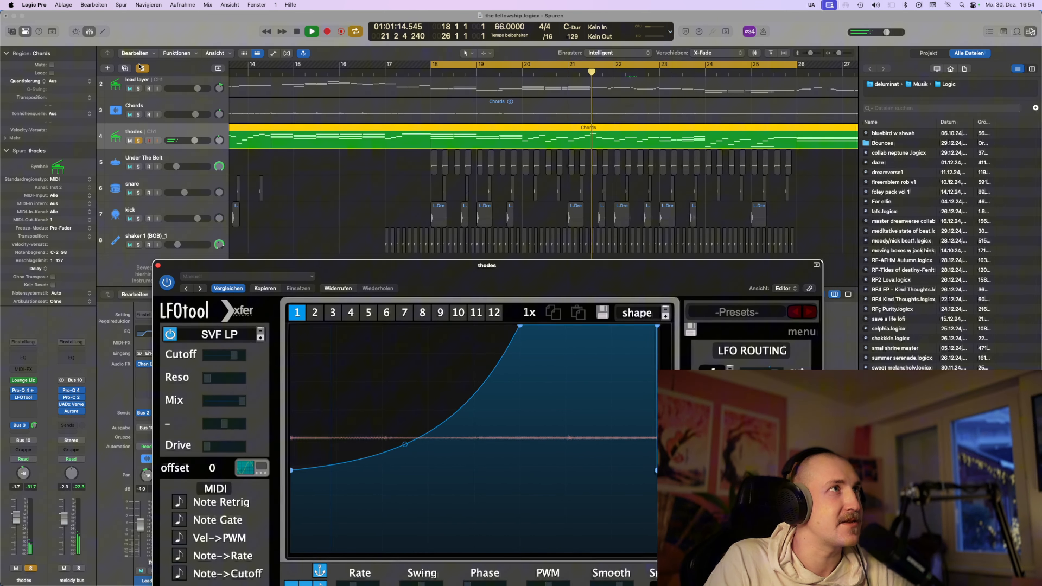
{"action": "left_click", "coordinate": [150, 81]}
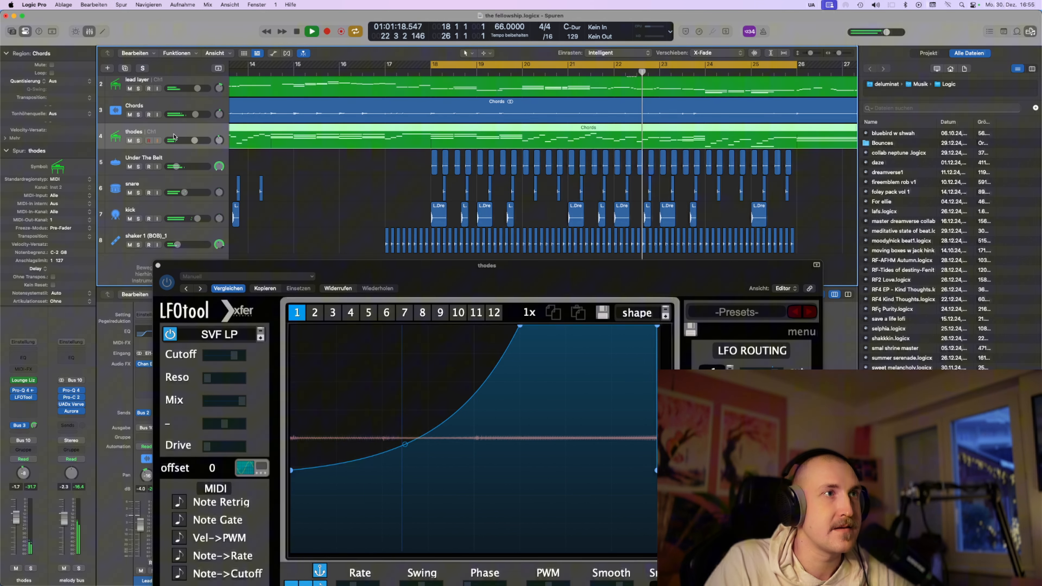
{"action": "left_click_drag", "start_coordinate": [194, 141], "coordinate": [200, 140]}
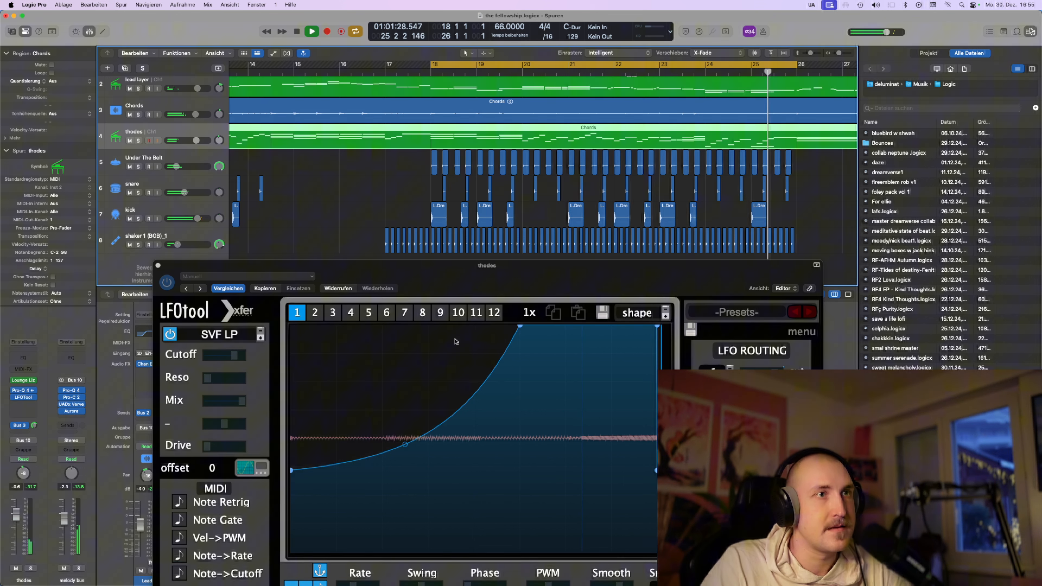
Lower graph 1's middle point into a softer S-shaped rise, stop the song, and bring the full LFOTool window back into view
{"action": "left_click_drag", "start_coordinate": [520, 326], "coordinate": [513, 374]}
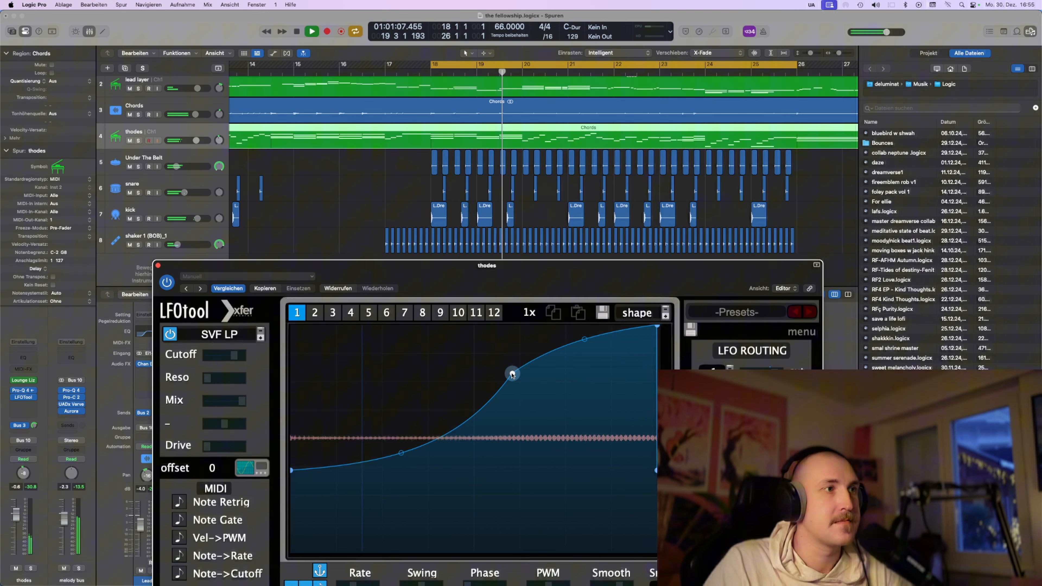
{"action": "key", "text": "space"}
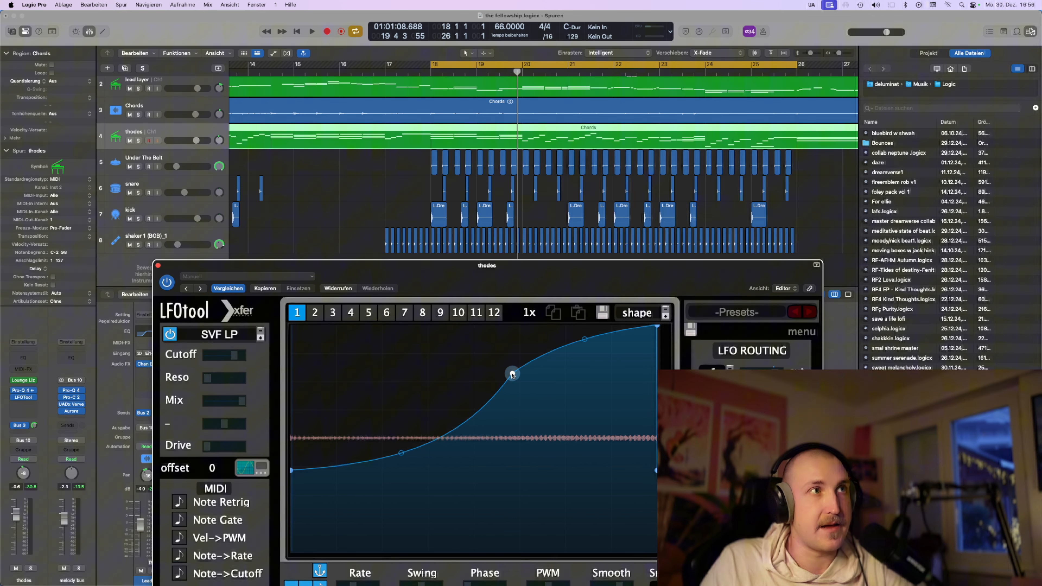
{"action": "left_click_drag", "start_coordinate": [550, 267], "coordinate": [548, 133]}
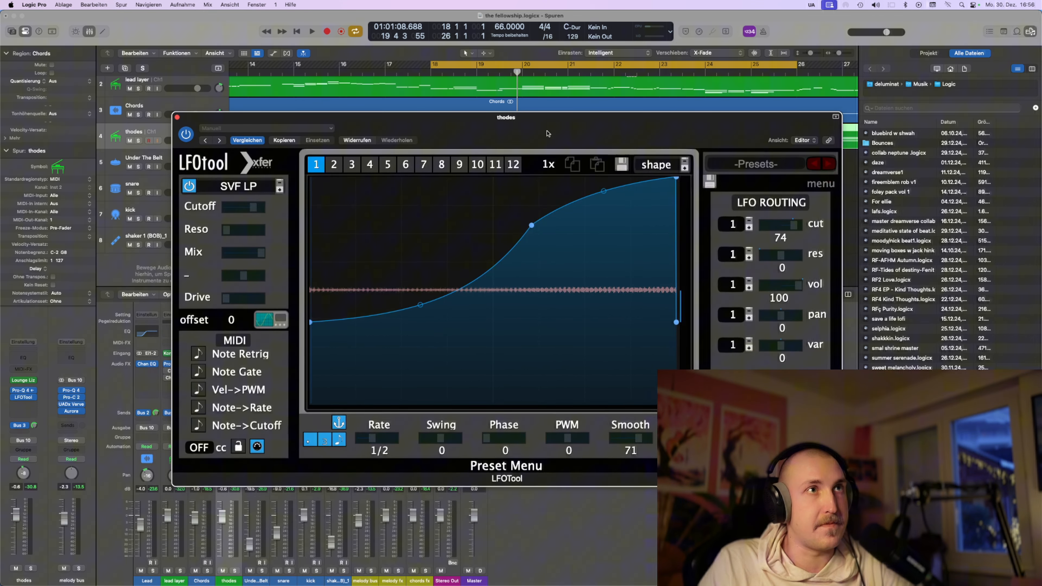